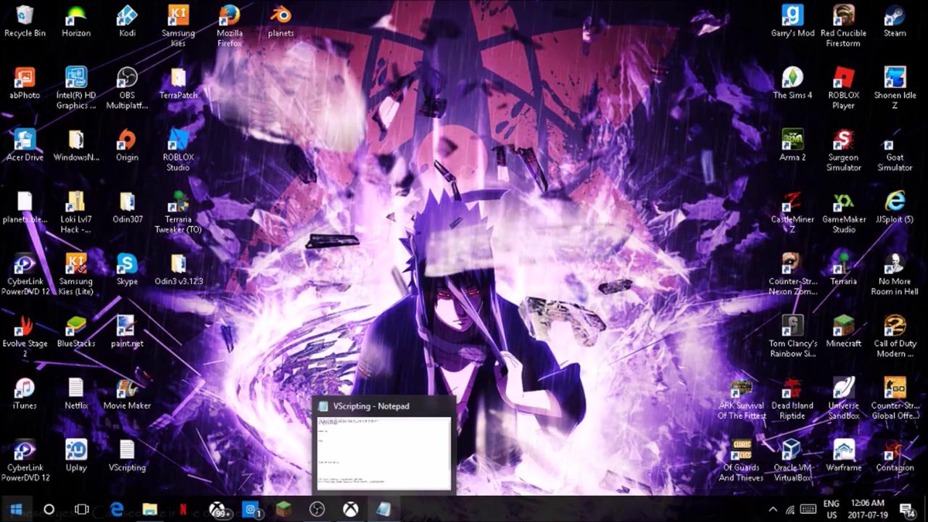
# Bring the VScripting notes forward and select, then deselect, the first two glitched lines.
pyautogui.click(384, 509)
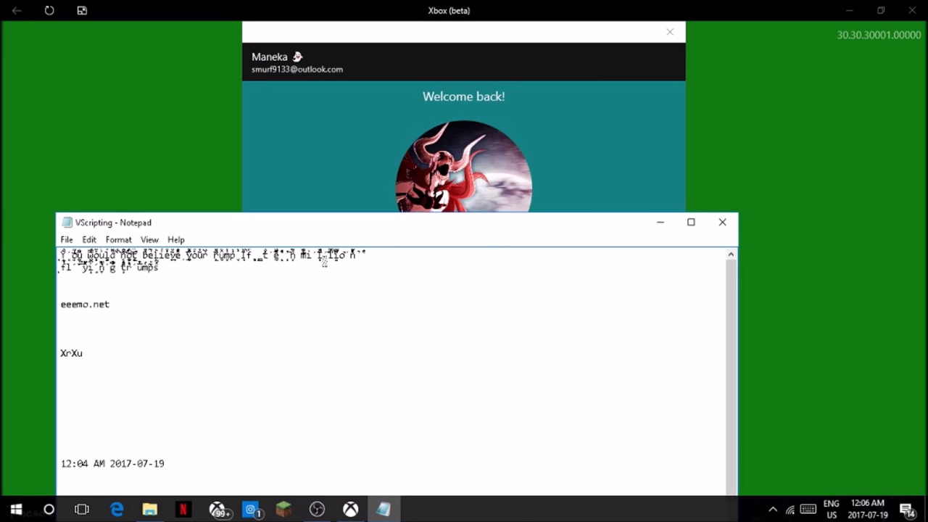
pyautogui.moveTo(324, 262)
pyautogui.mouseDown()
pyautogui.moveTo(159, 268)
pyautogui.moveTo(68, 247)
pyautogui.mouseUp()
pyautogui.click(153, 279)
pyautogui.moveTo(181, 277)
pyautogui.mouseDown()
pyautogui.moveTo(41, 204)
pyautogui.moveTo(122, 153)
pyautogui.mouseUp()
pyautogui.click(164, 268)
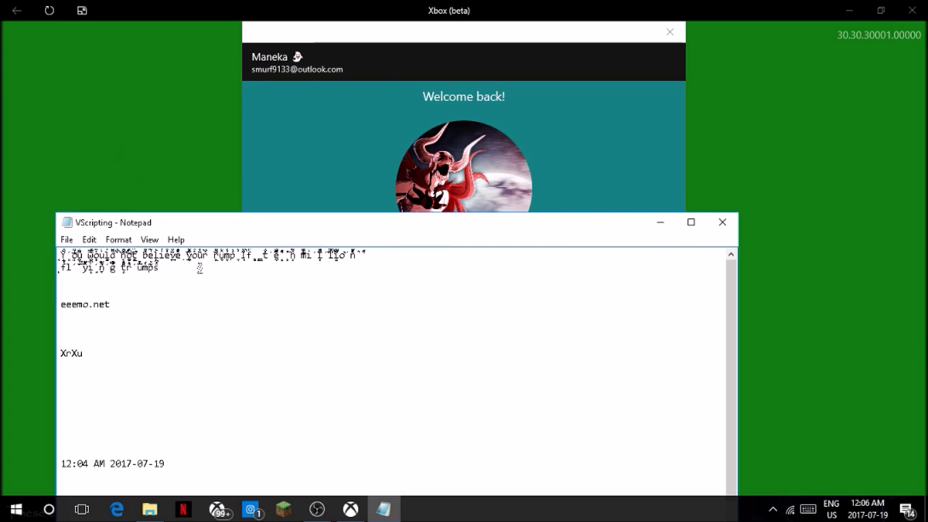
pyautogui.moveTo(199, 267); pyautogui.dragTo(14, 235)
pyautogui.click(227, 264)
pyautogui.click(149, 509)
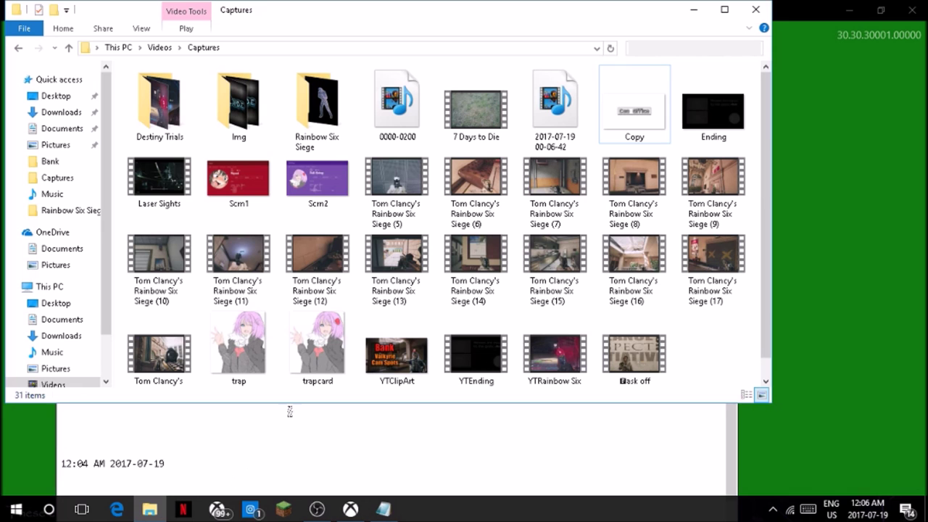
pyautogui.doubleClick(329, 187)
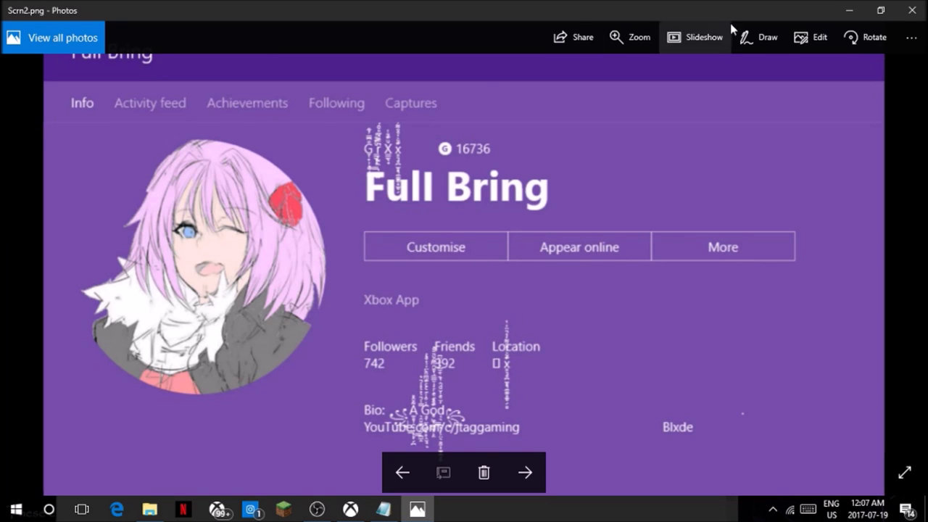
pyautogui.click(912, 10)
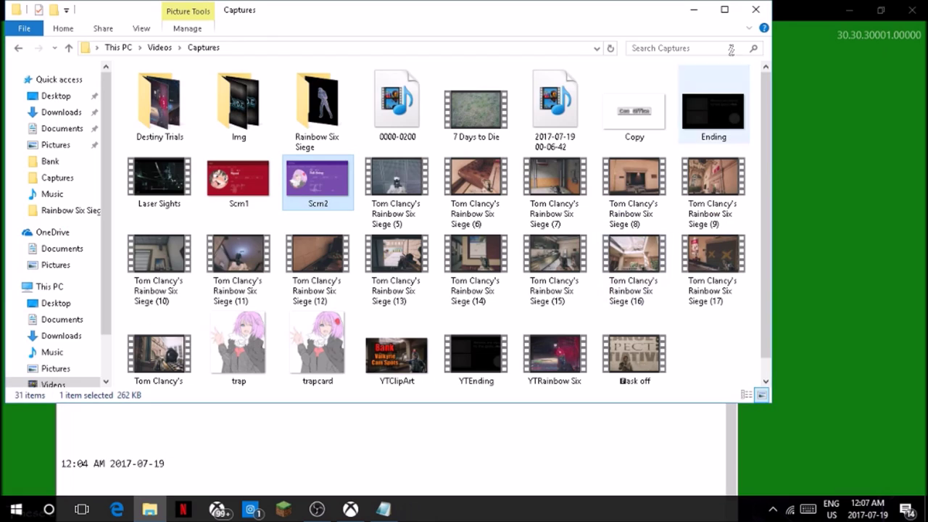
pyautogui.click(697, 9)
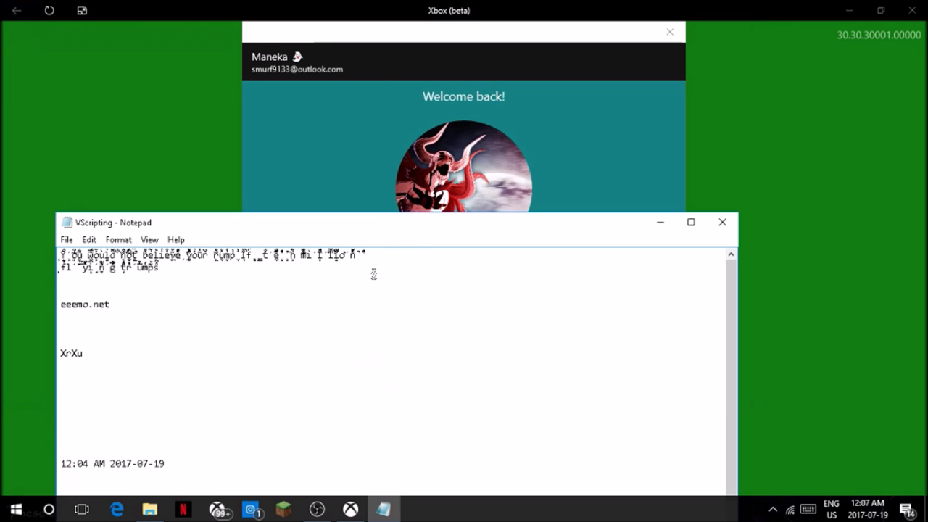
# Select the first glitched paragraph, then repeatedly try selecting the XrXu line.
pyautogui.moveTo(373, 271); pyautogui.dragTo(58, 251)
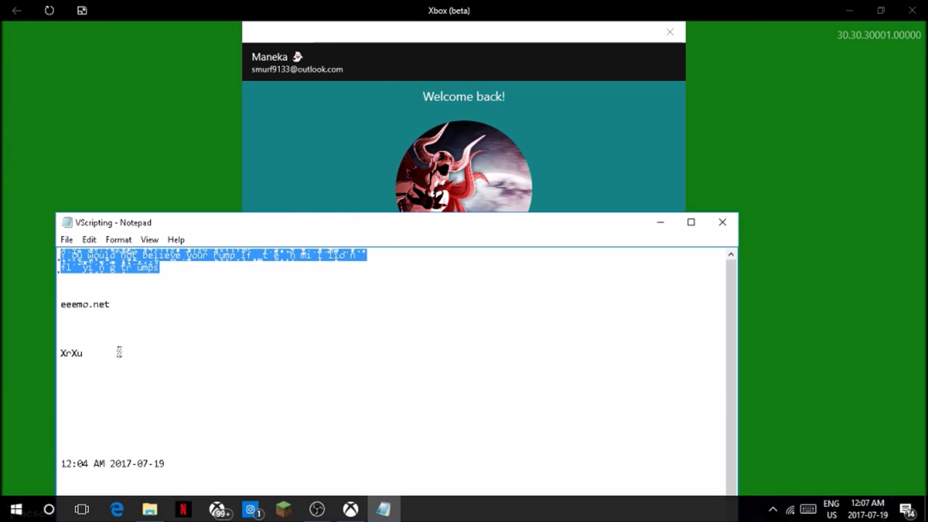
pyautogui.moveTo(119, 352); pyautogui.dragTo(65, 351)
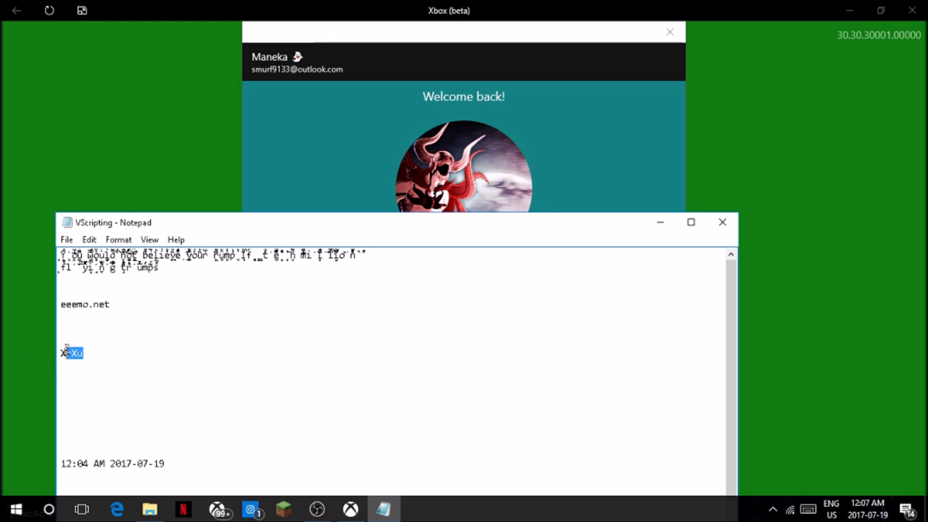
pyautogui.moveTo(93, 352); pyautogui.dragTo(27, 352)
pyautogui.click(128, 362)
pyautogui.moveTo(109, 352); pyautogui.dragTo(21, 342)
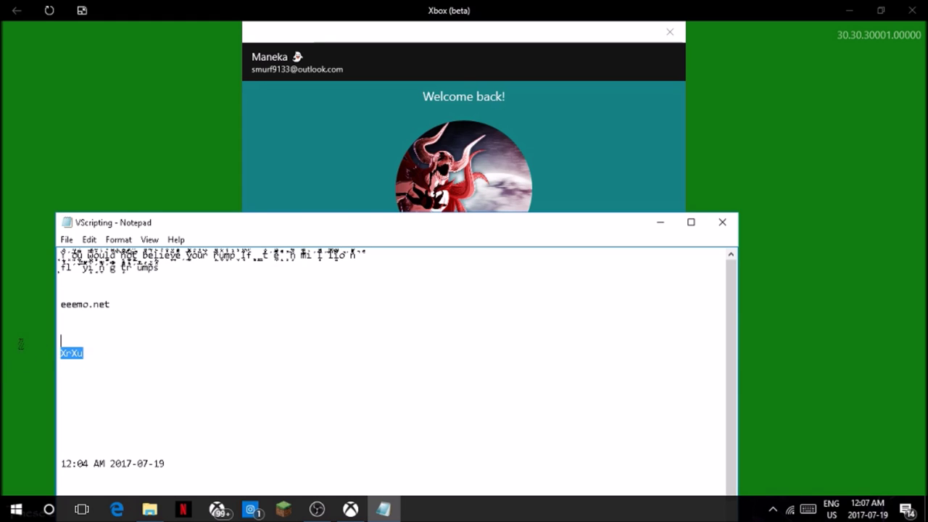
pyautogui.click(110, 354)
pyautogui.moveTo(110, 354); pyautogui.dragTo(3, 349)
pyautogui.click(101, 355)
pyautogui.moveTo(100, 355); pyautogui.dragTo(16, 354)
# Reselect XrXu a few more times, then select the eemo.net address with Shift+Home.
pyautogui.click(143, 352)
pyautogui.moveTo(3, 317); pyautogui.dragTo(13, 302)
pyautogui.moveTo(143, 356); pyautogui.dragTo(38, 351)
pyautogui.moveTo(106, 355); pyautogui.dragTo(43, 346)
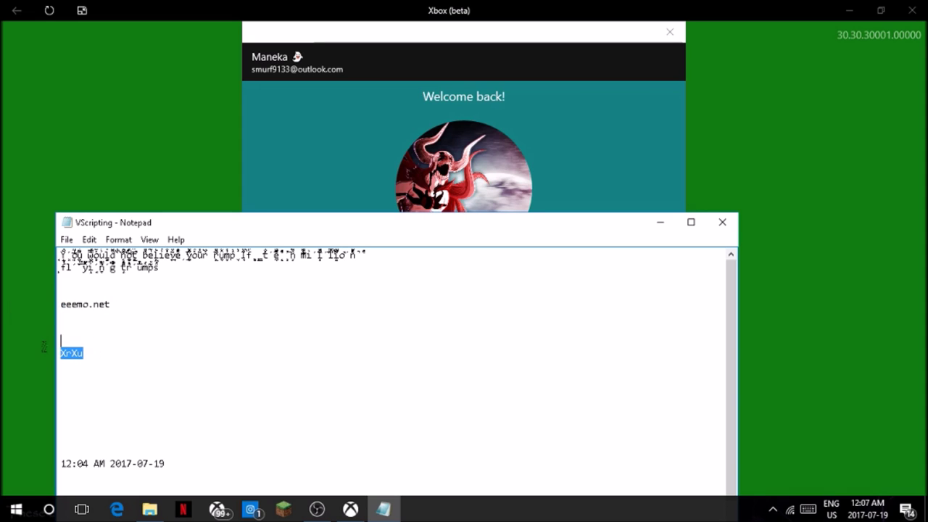
pyautogui.click(135, 346)
pyautogui.moveTo(106, 355); pyautogui.dragTo(3, 354)
pyautogui.click(141, 349)
pyautogui.doubleClick(98, 352)
pyautogui.moveTo(133, 352); pyautogui.dragTo(6, 355)
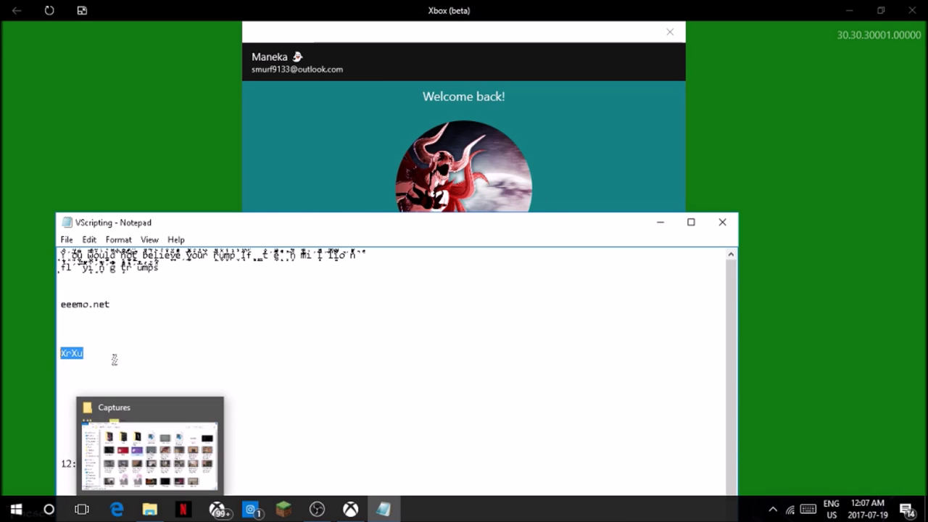
pyautogui.click(120, 305)
pyautogui.hotkey('shift', 'Home')
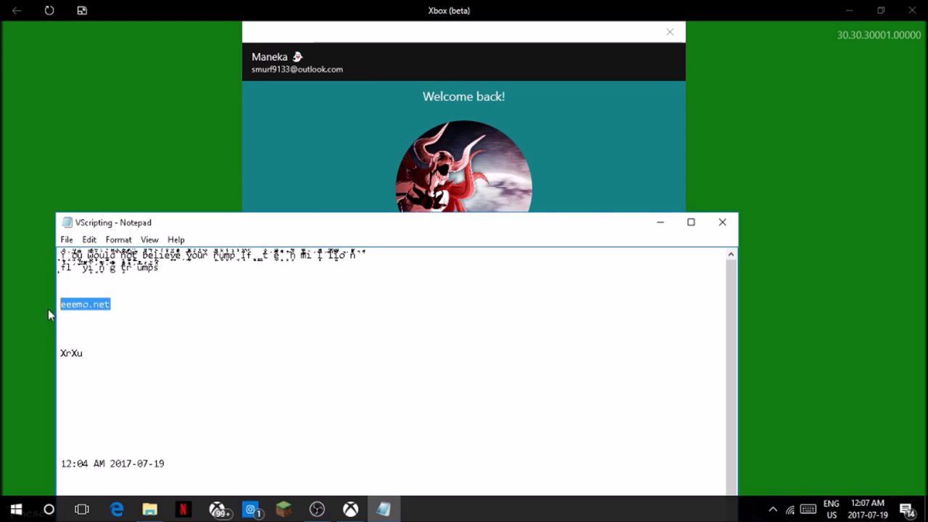
# In Edge, replace the Zalgo generator's sample verse with 'She succ me'.
pyautogui.click(116, 509)
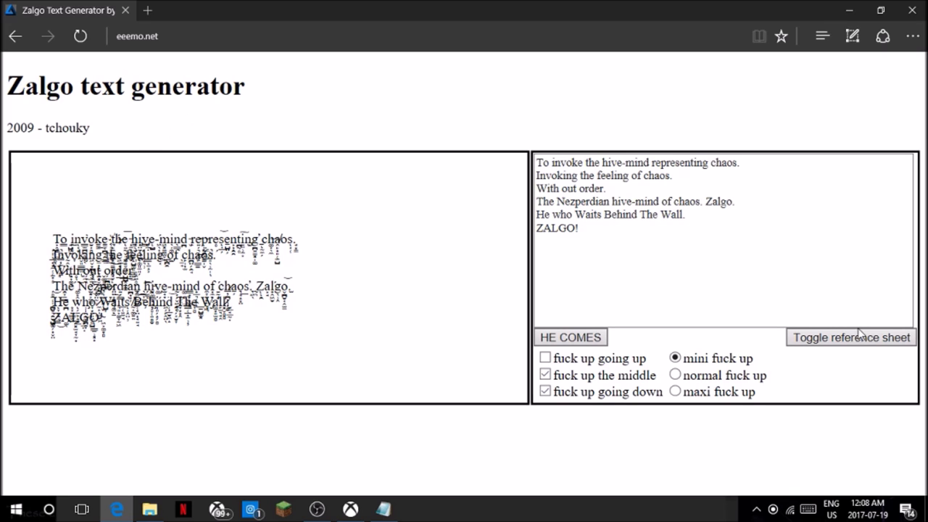
pyautogui.click(838, 278)
pyautogui.hotkey('ctrl', 'a')
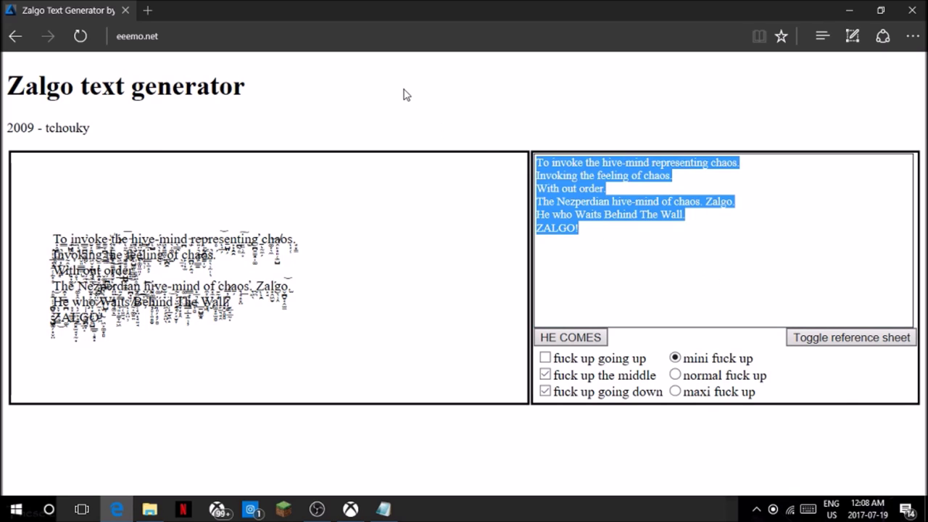
pyautogui.press('Delete')
pyautogui.write('She su')
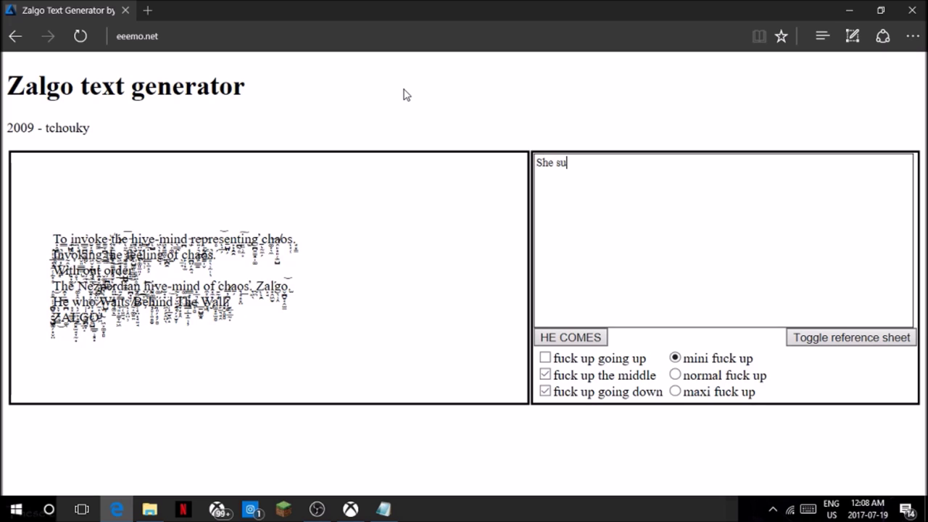
pyautogui.write('cc me')
pyautogui.click(545, 358)
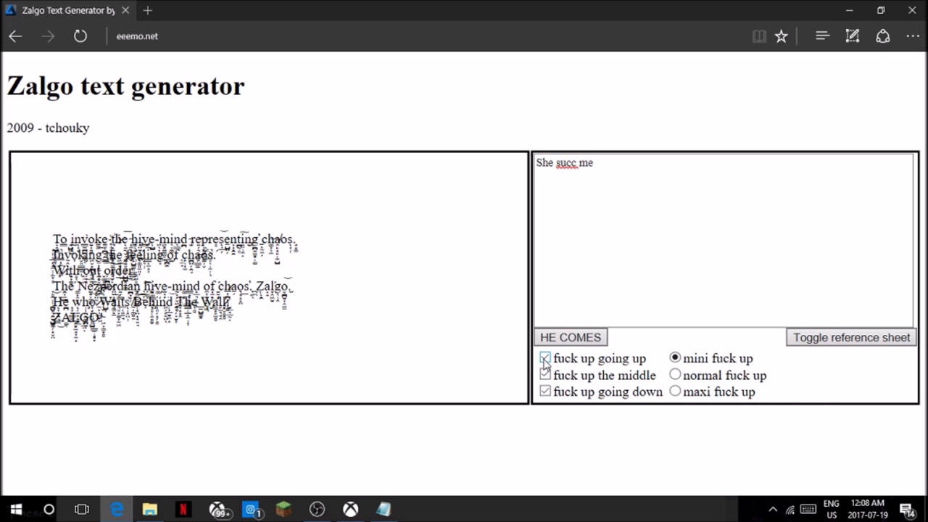
# Generate 'She succ me' with only upward marks, then select the glitched output.
pyautogui.click(545, 375)
pyautogui.click(544, 391)
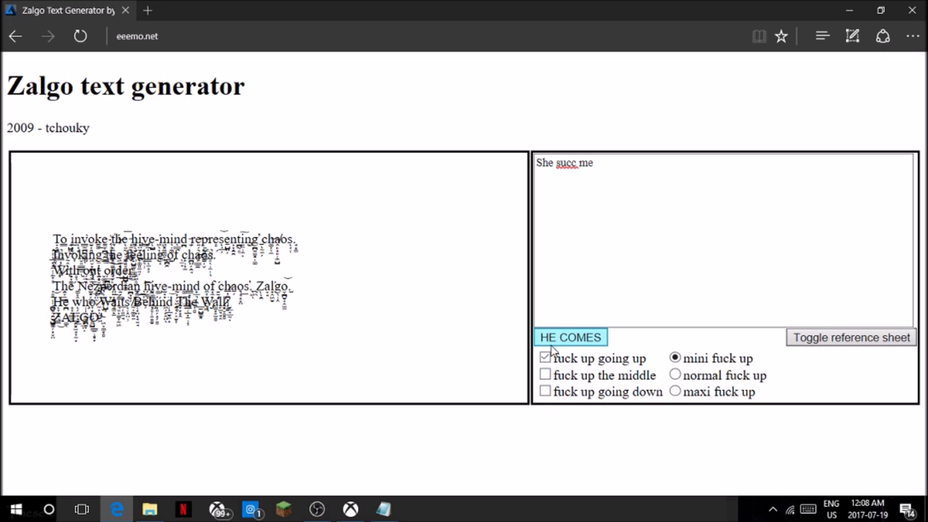
pyautogui.moveTo(555, 363); pyautogui.dragTo(642, 363)
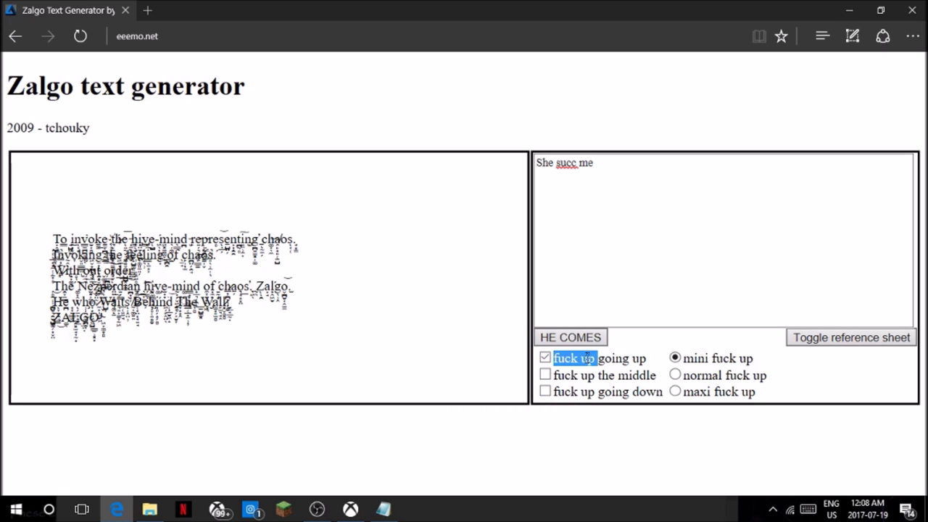
pyautogui.click(642, 362)
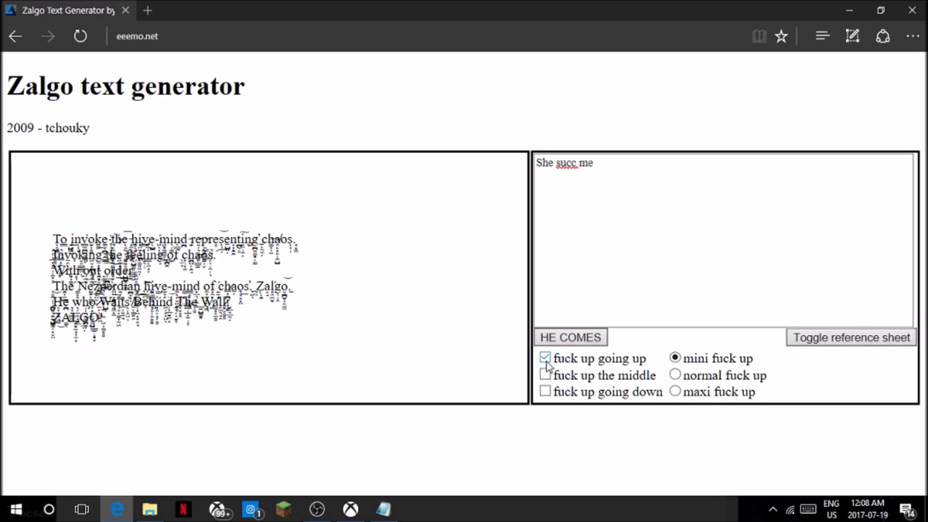
pyautogui.click(555, 338)
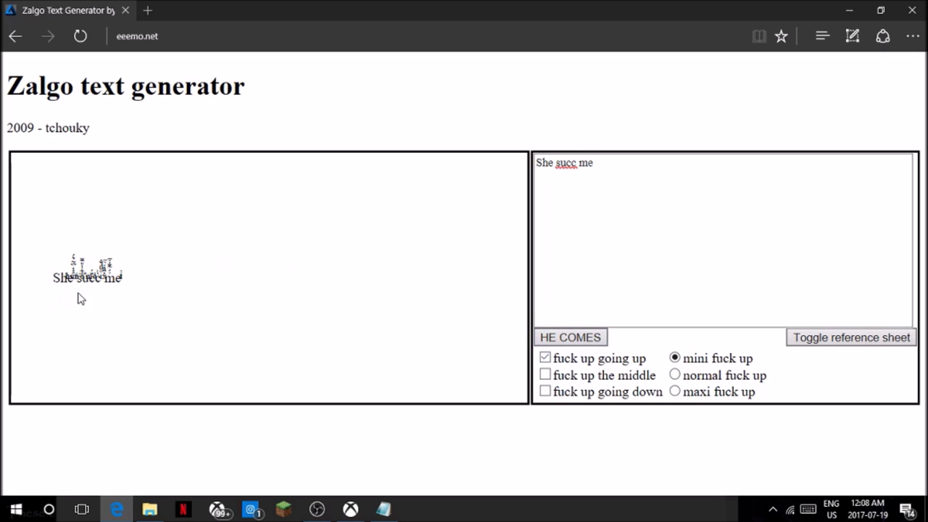
pyautogui.moveTo(119, 278); pyautogui.dragTo(53, 278)
pyautogui.click(109, 267)
# Try regenerating with marks going down, through the middle, then above and below.
pyautogui.click(549, 390)
pyautogui.click(549, 358)
pyautogui.click(557, 341)
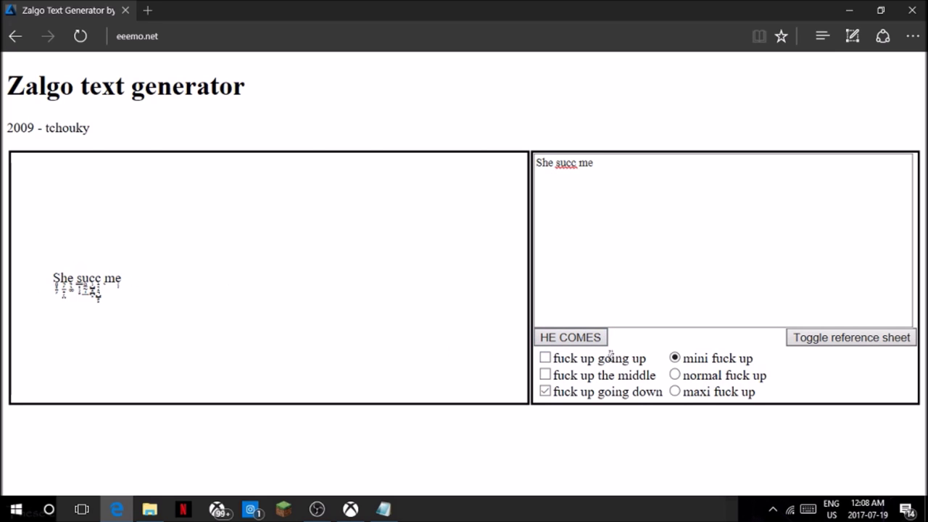
pyautogui.click(545, 375)
pyautogui.click(545, 392)
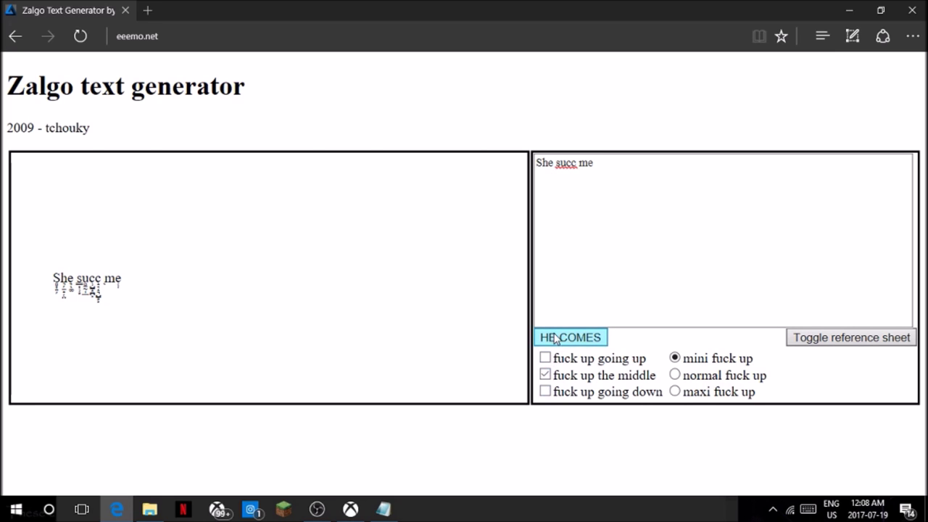
pyautogui.click(558, 337)
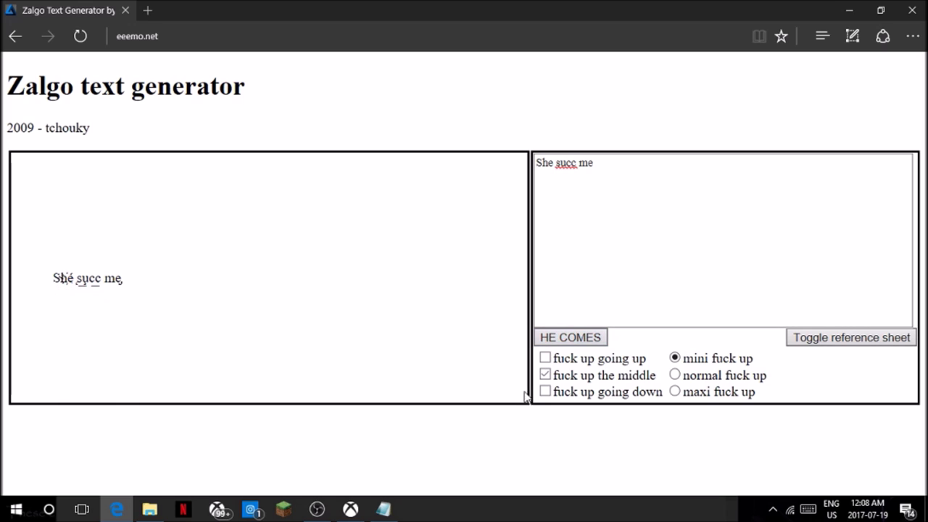
pyautogui.click(545, 357)
pyautogui.click(545, 391)
pyautogui.click(548, 337)
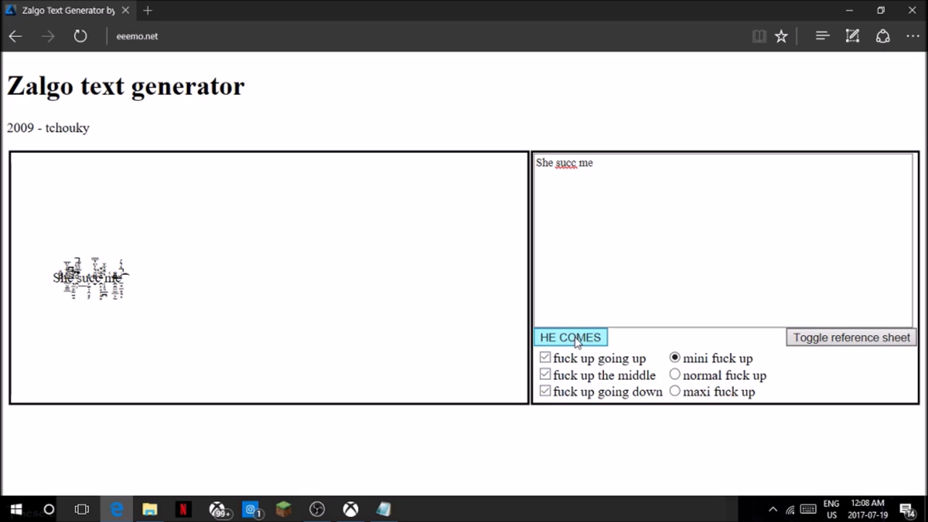
# Regenerate with only upward marks at mini intensity.
pyautogui.click(675, 376)
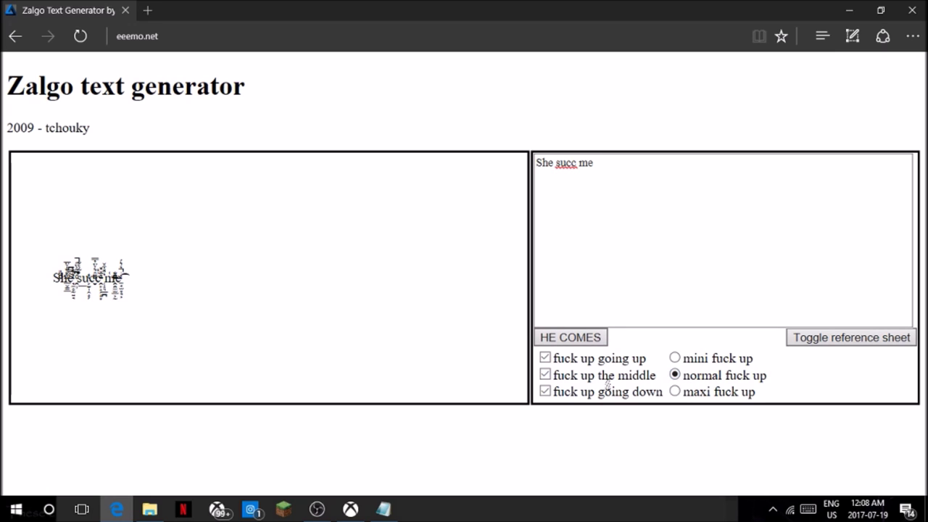
pyautogui.click(545, 375)
pyautogui.click(545, 392)
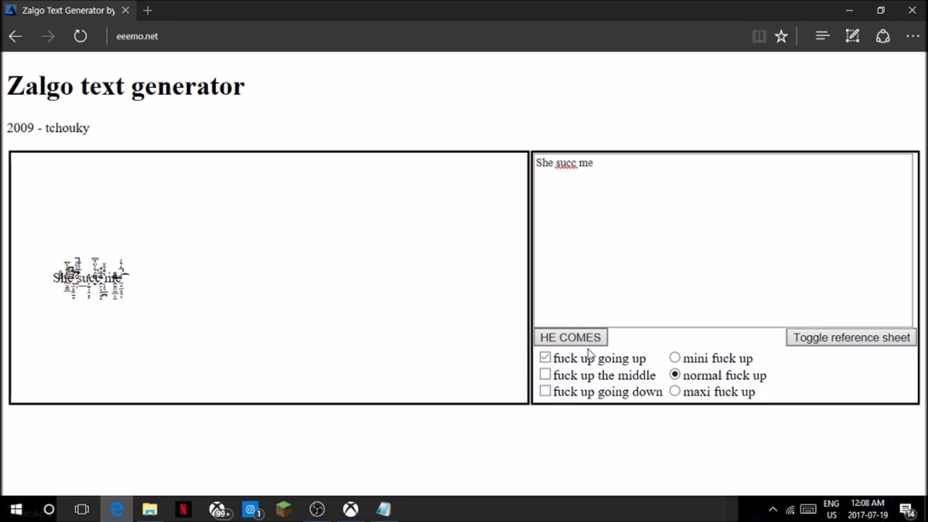
pyautogui.click(674, 358)
pyautogui.moveTo(709, 356); pyautogui.dragTo(677, 354)
pyautogui.click(571, 337)
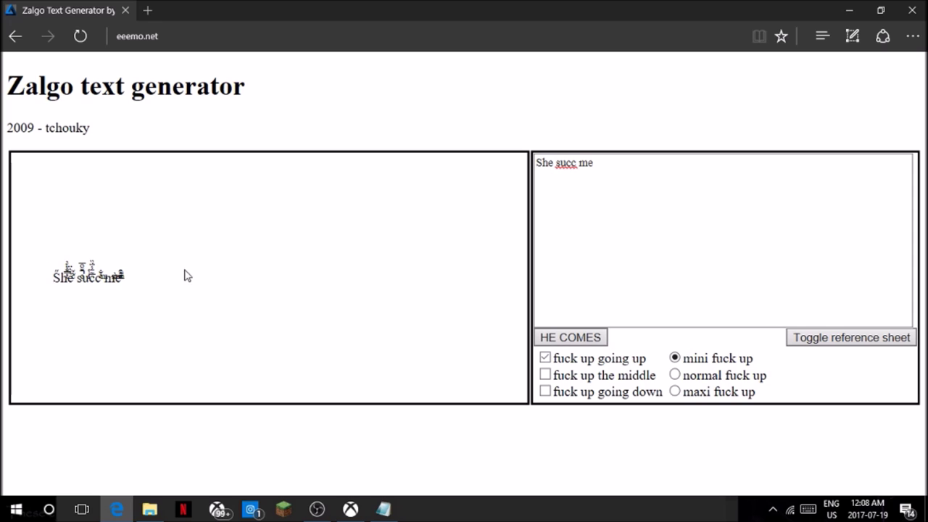
# Regenerate at normal, then maxi intensity, rerolling until the upward marks tower tall.
pyautogui.tripleClick(206, 274)
pyautogui.click(537, 335)
pyautogui.click(674, 375)
pyautogui.click(548, 343)
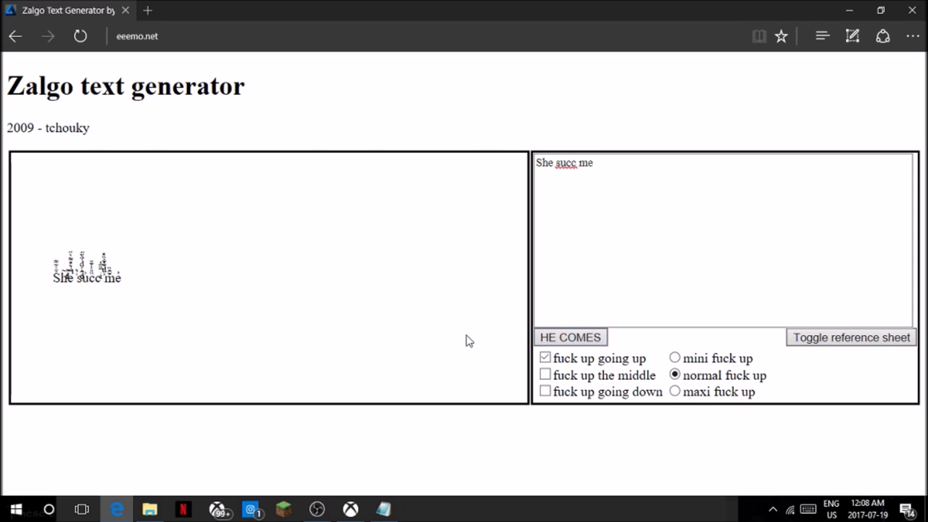
pyautogui.click(675, 392)
pyautogui.click(590, 344)
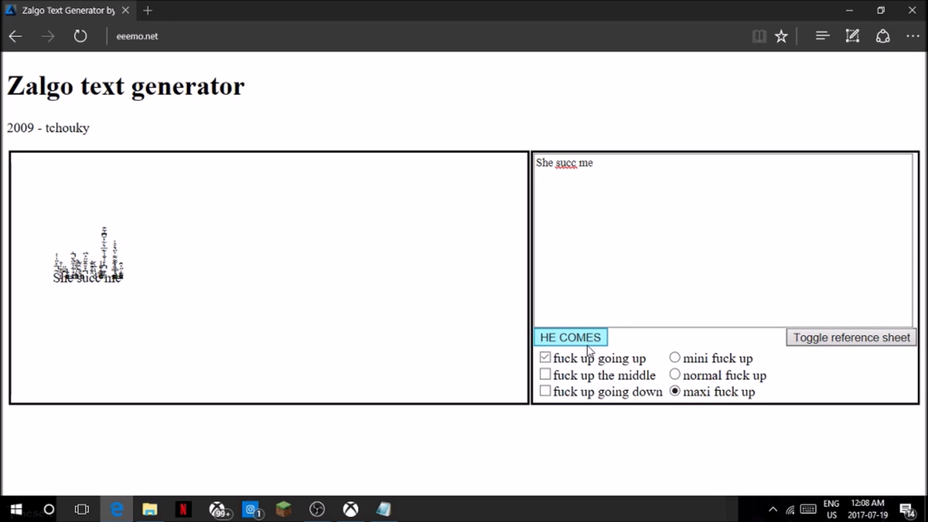
pyautogui.click(588, 344)
pyautogui.click(589, 344)
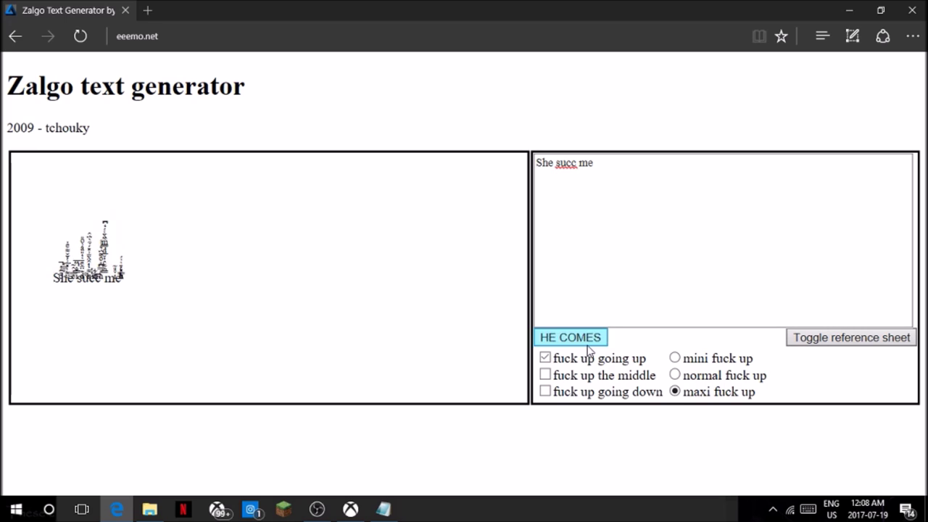
pyautogui.click(588, 344)
pyautogui.click(588, 344)
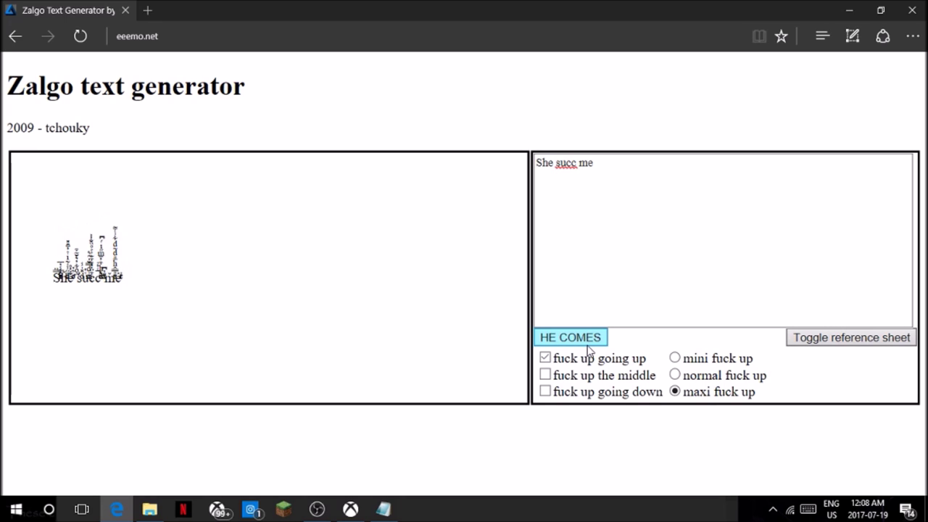
pyautogui.click(589, 344)
pyautogui.click(588, 344)
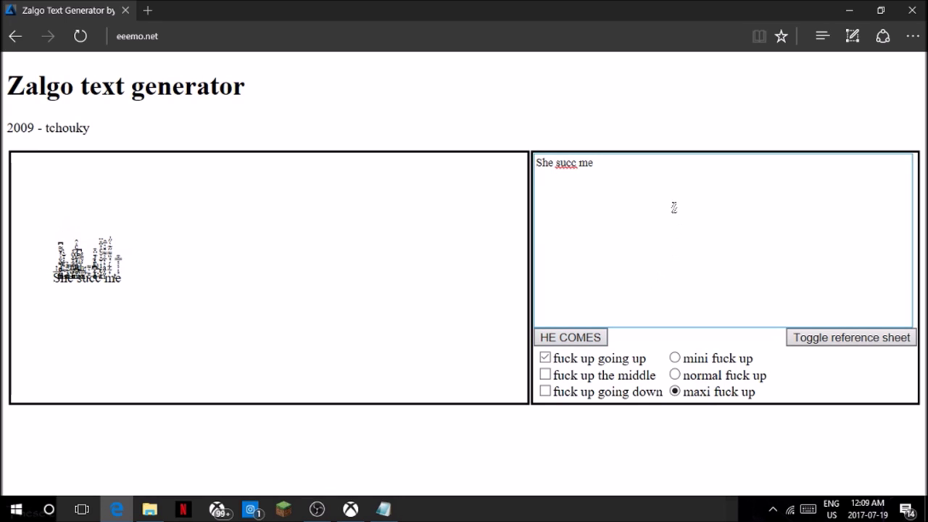
pyautogui.hotkey('ctrl', 'a')
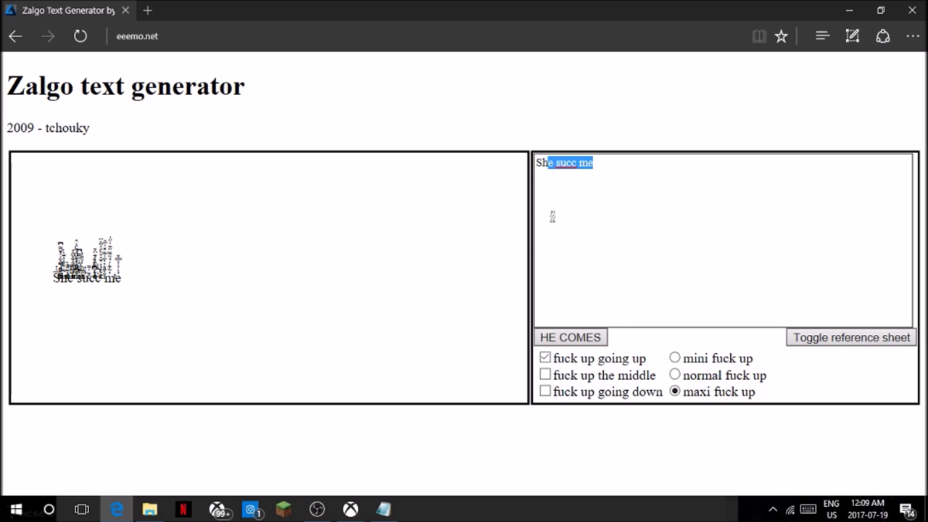
# Cut the input down to 'S', regenerate until the glitched S is tall, and select it.
pyautogui.moveTo(542, 163); pyautogui.dragTo(598, 170)
pyautogui.press('BackSpace')
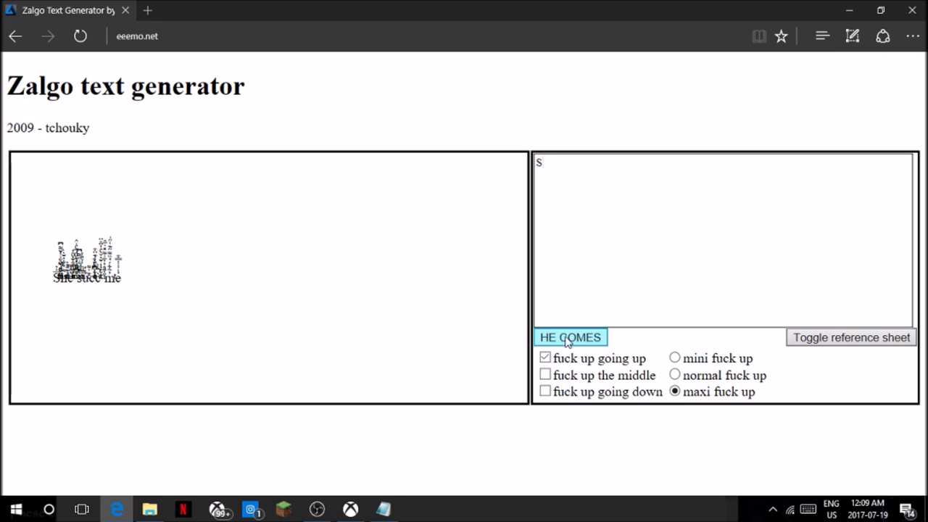
pyautogui.click(570, 338)
pyautogui.click(570, 338)
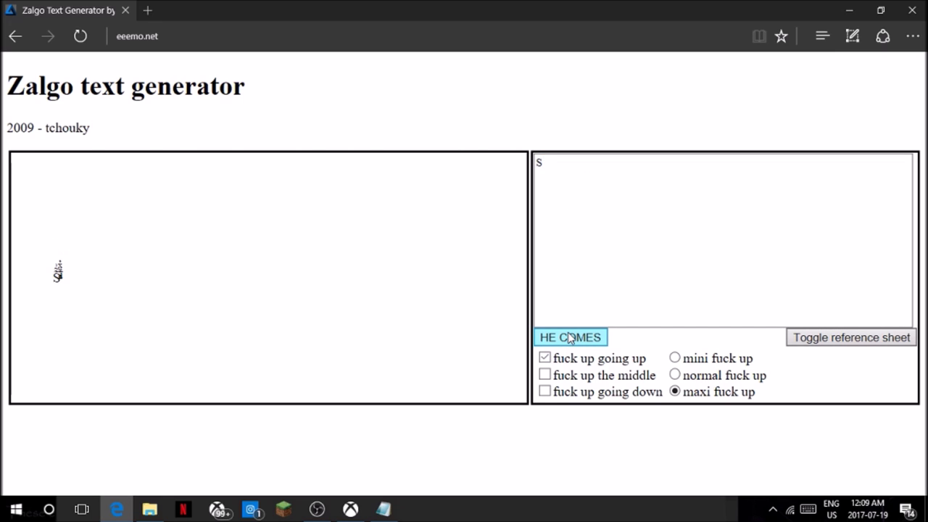
pyautogui.click(569, 337)
pyautogui.click(570, 337)
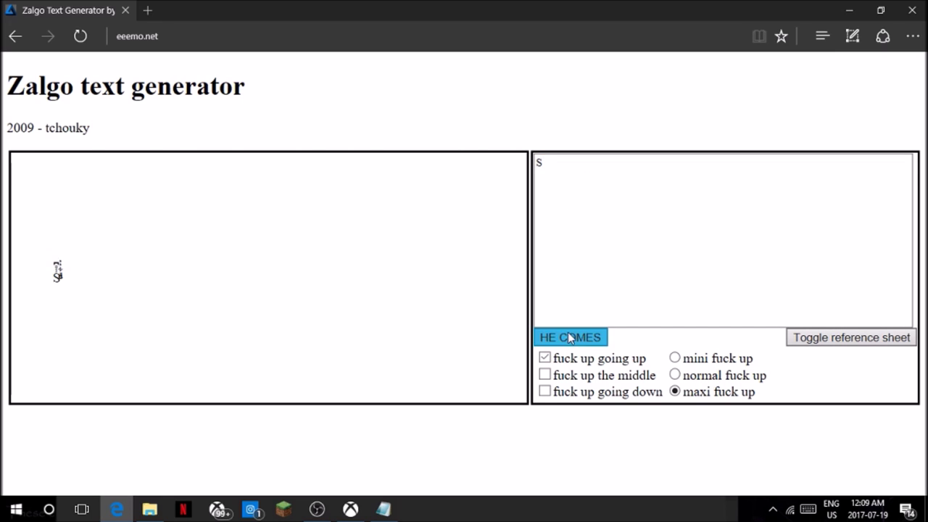
pyautogui.click(570, 337)
pyautogui.click(569, 337)
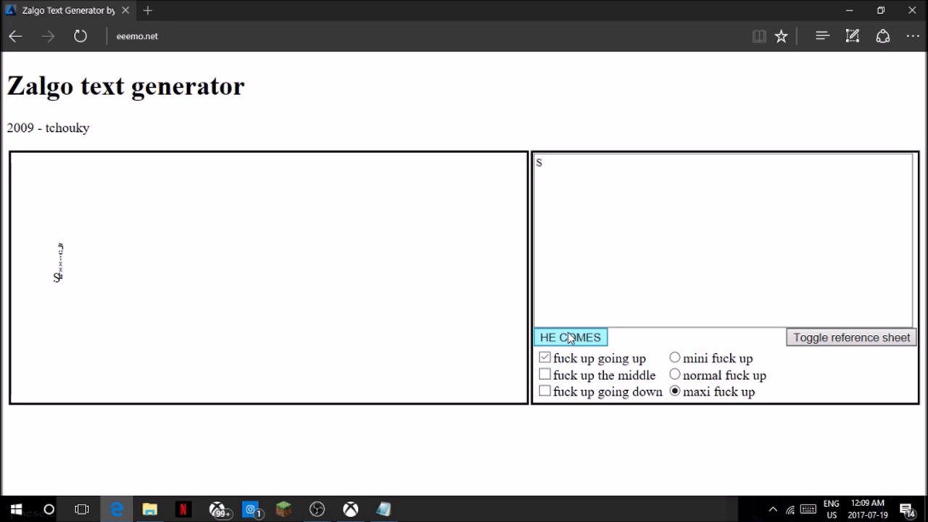
pyautogui.moveTo(4, 234); pyautogui.dragTo(58, 280)
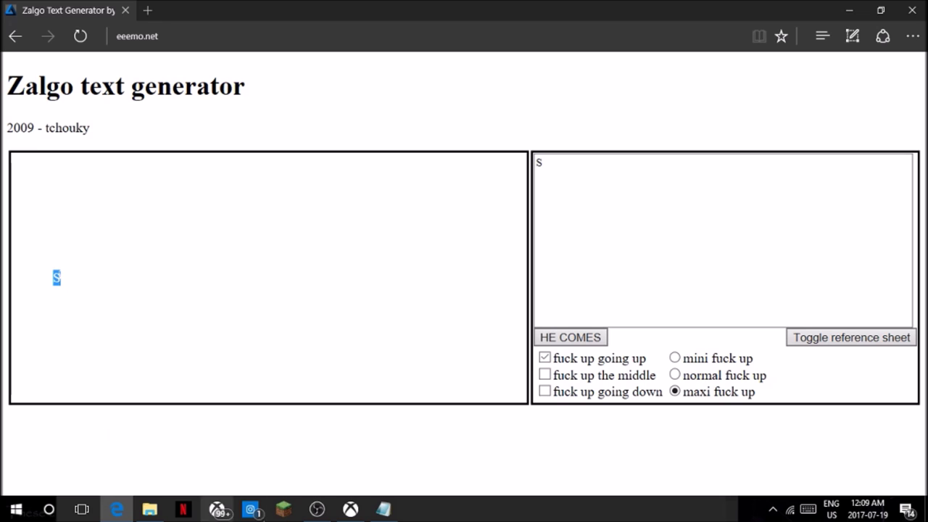
# Paste the glitched S into the Notepad notes above eemo.net.
pyautogui.click(383, 509)
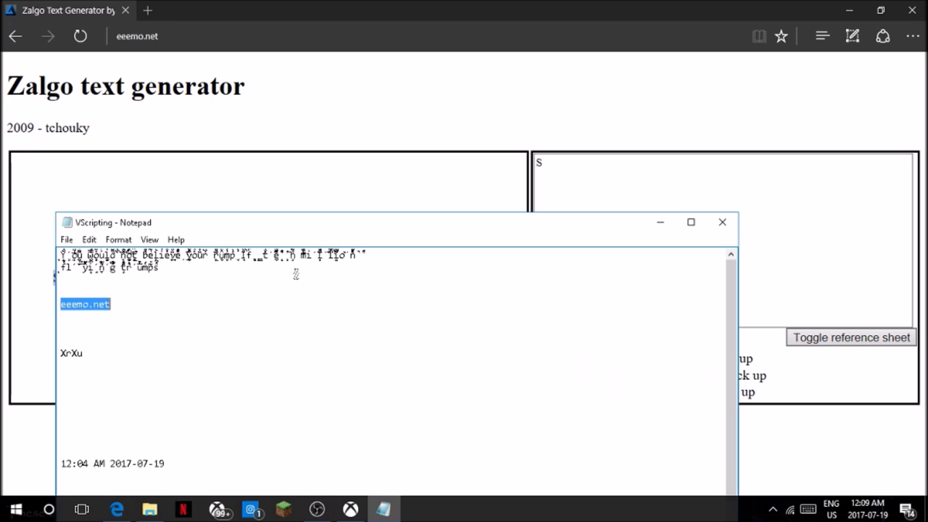
pyautogui.click(229, 289)
pyautogui.hotkey('ctrl', 'v')
pyautogui.click(582, 179)
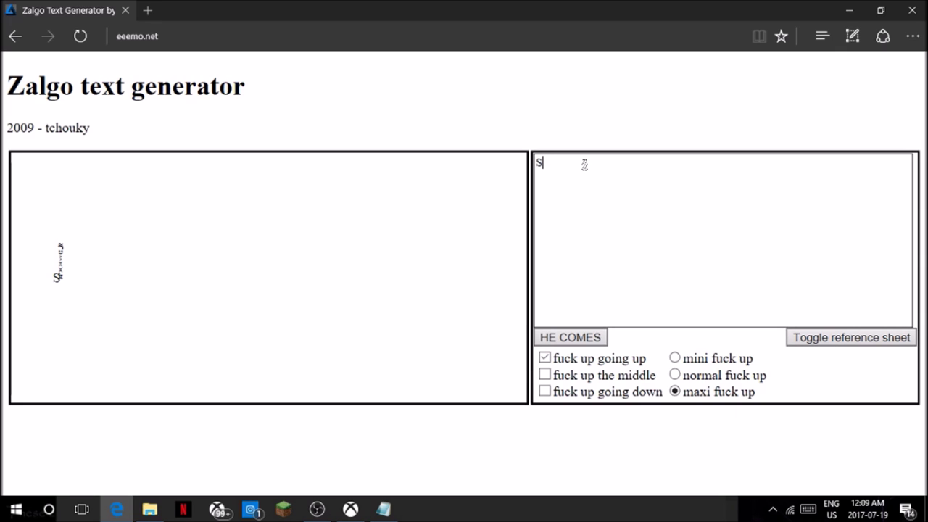
pyautogui.write('h')
# Generate a taller glitched h and add an h after the S in the notes.
pyautogui.click(599, 340)
pyautogui.click(599, 340)
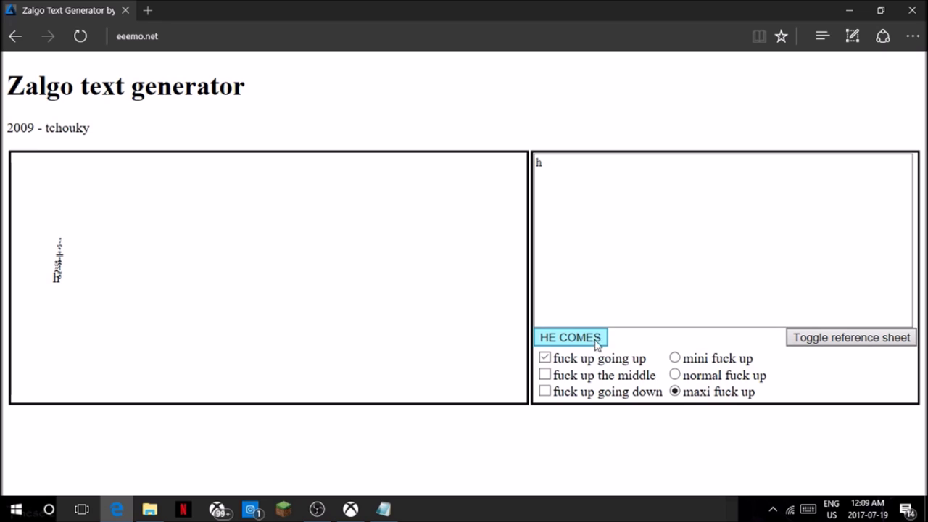
pyautogui.moveTo(201, 277); pyautogui.dragTo(31, 237)
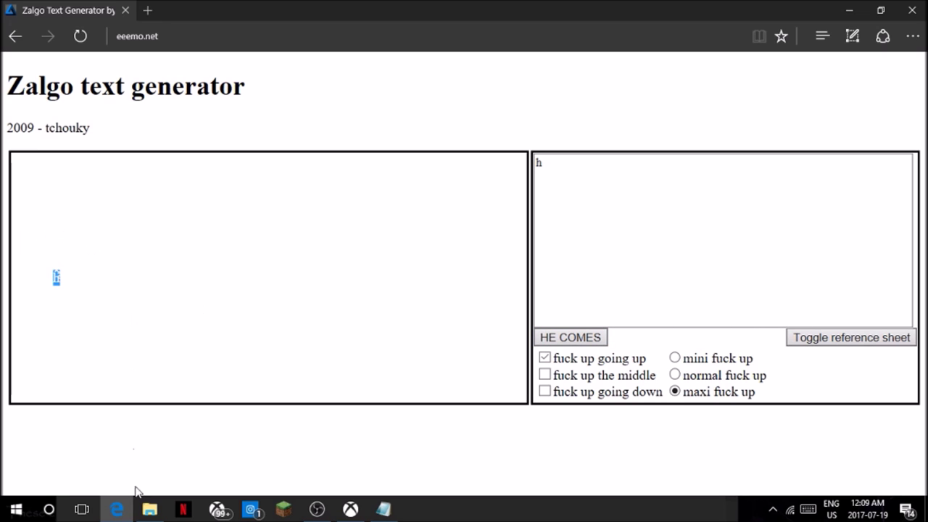
pyautogui.click(383, 510)
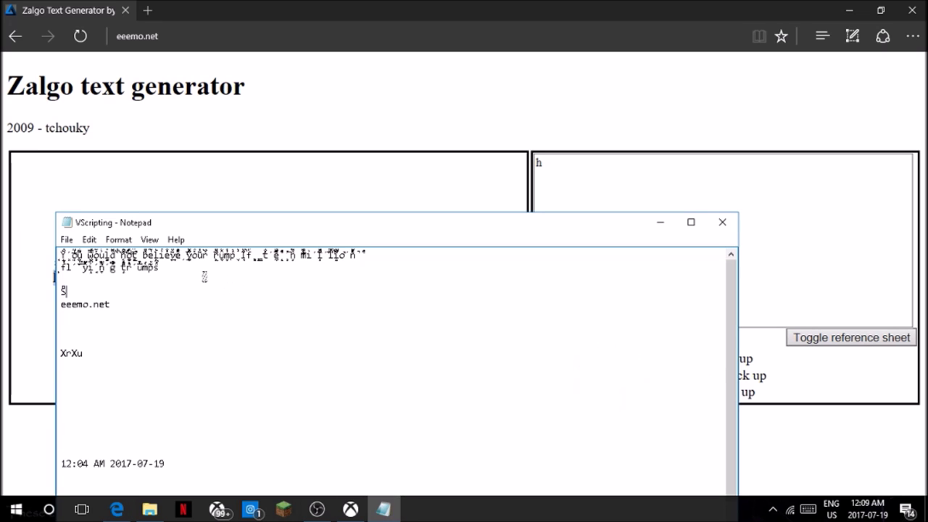
pyautogui.click(205, 276)
pyautogui.write('h')
pyautogui.click(561, 181)
pyautogui.write('e')
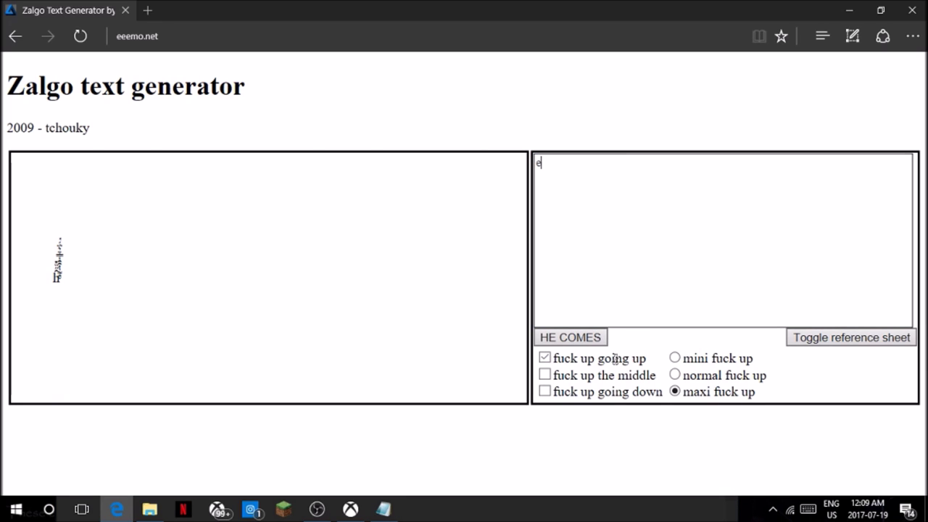
# Add middle and downward marks and regenerate 'She succ me' several times.
pyautogui.click(544, 375)
pyautogui.click(544, 392)
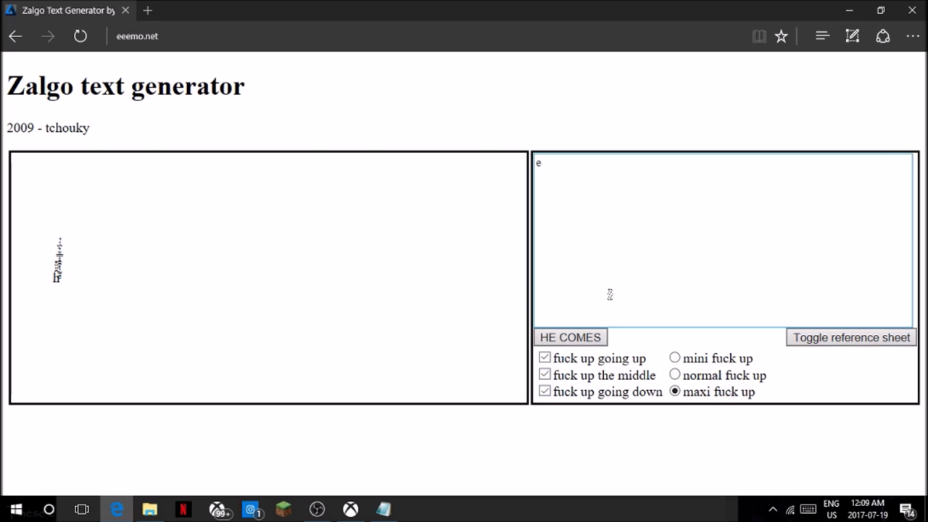
pyautogui.hotkey('ctrl', 'a')
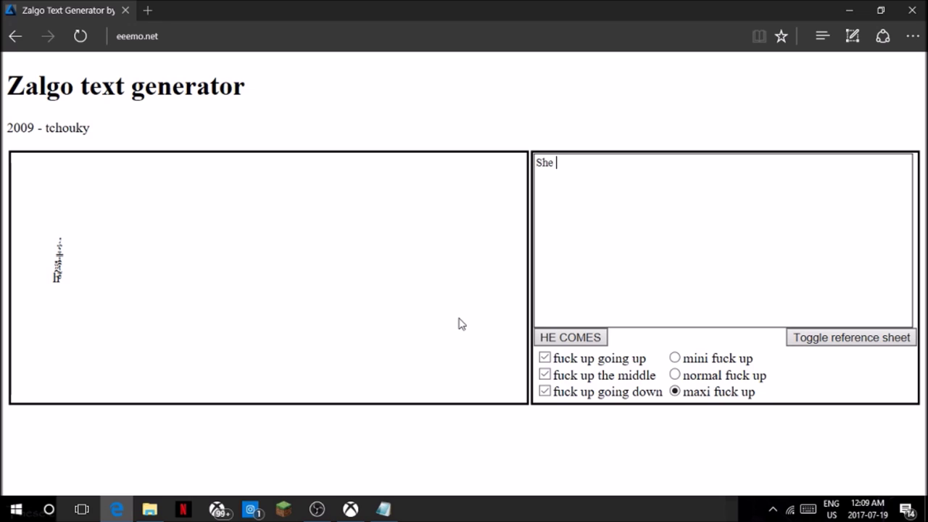
pyautogui.write('succ me')
pyautogui.click(600, 338)
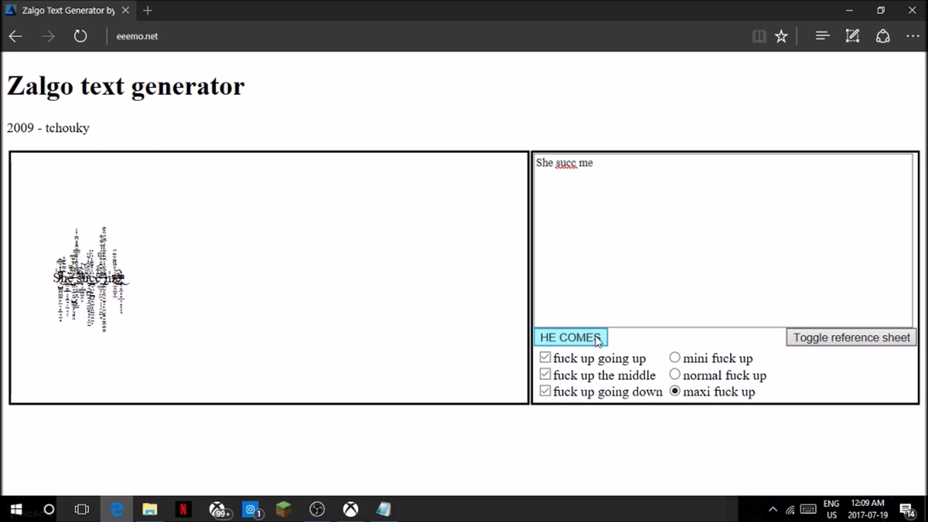
pyautogui.click(598, 338)
pyautogui.click(598, 337)
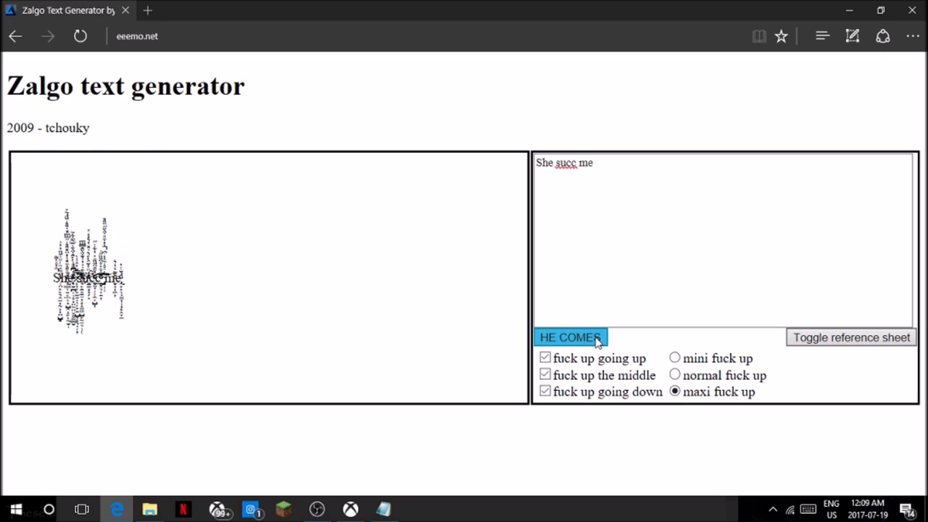
pyautogui.click(598, 338)
pyautogui.click(598, 338)
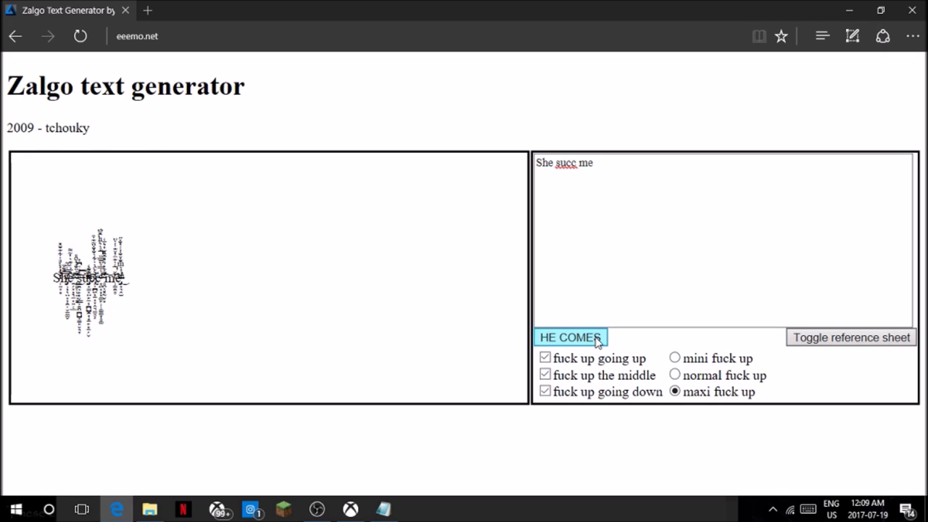
# Cut the input down to 'She' and regenerate its glitched version several times.
pyautogui.click(642, 222)
pyautogui.moveTo(642, 222); pyautogui.dragTo(555, 163)
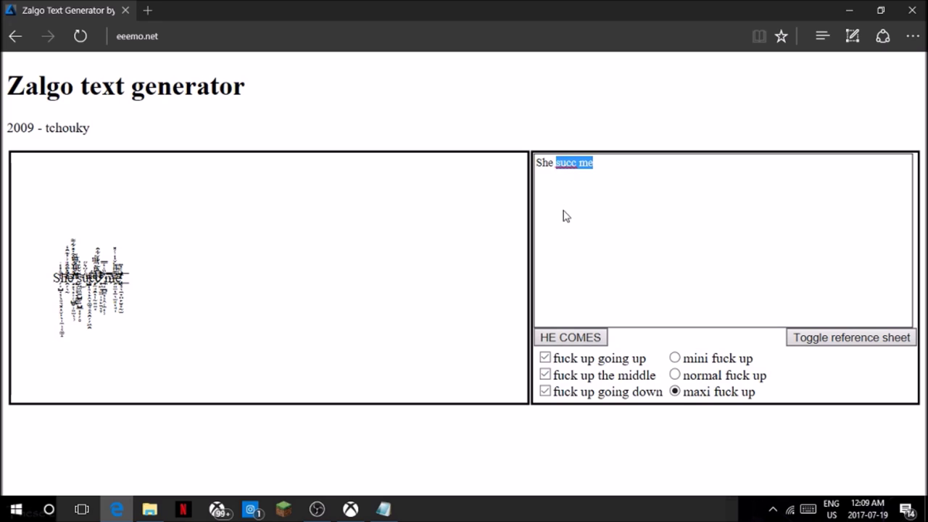
pyautogui.press('BackSpace')
pyautogui.click(594, 338)
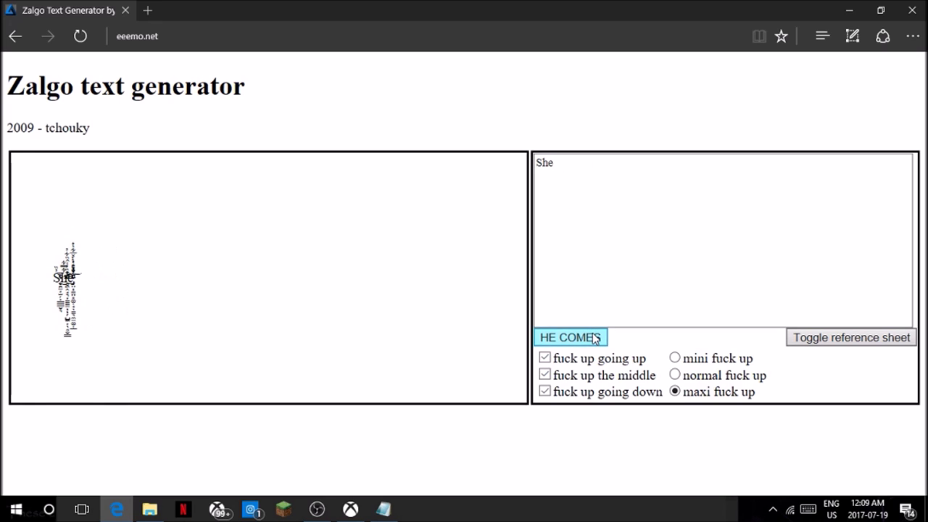
pyautogui.click(594, 338)
pyautogui.click(595, 338)
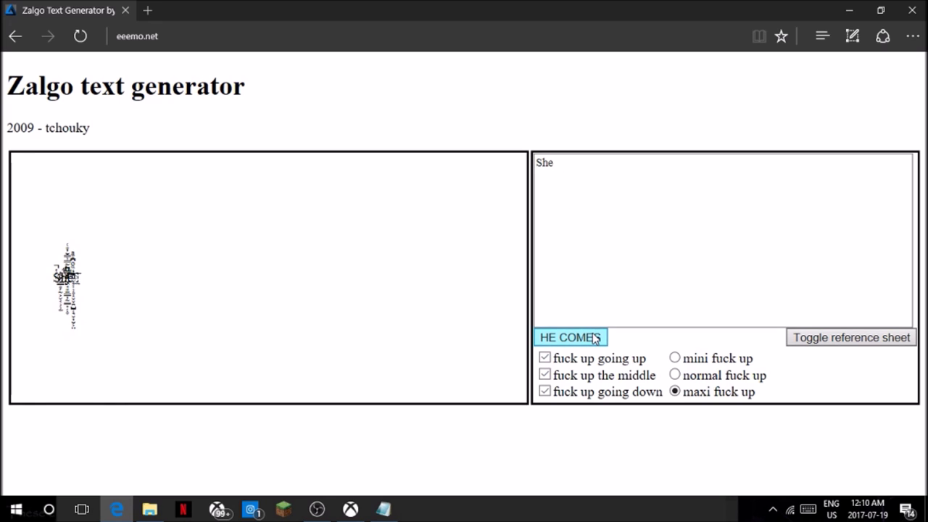
pyautogui.click(595, 339)
pyautogui.click(595, 339)
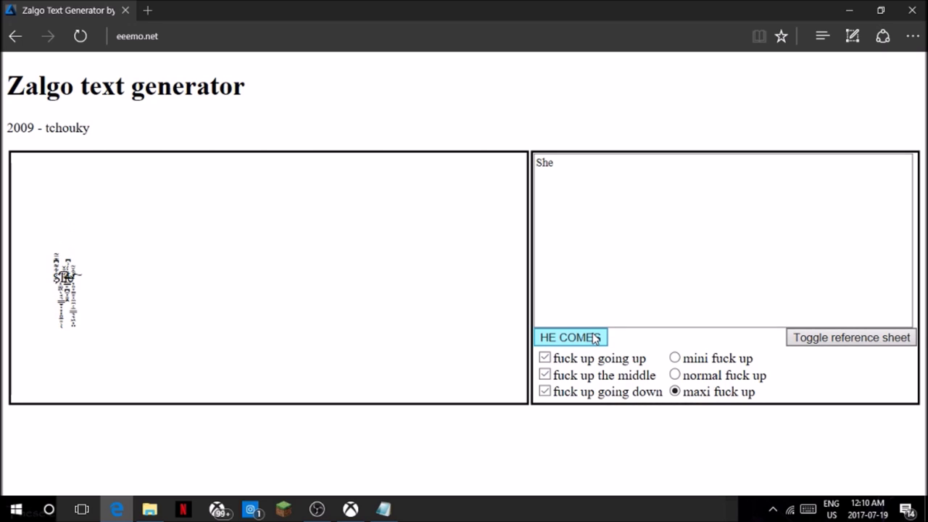
pyautogui.click(595, 339)
# Restore the full 'She succ me' phrase and regenerate it.
pyautogui.click(670, 177)
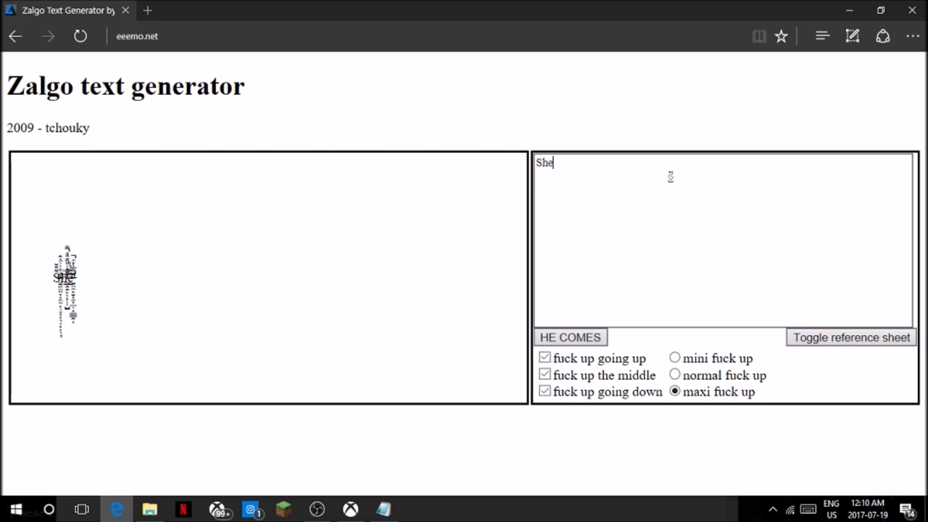
pyautogui.write('suu')
pyautogui.write('c')
pyautogui.click(598, 338)
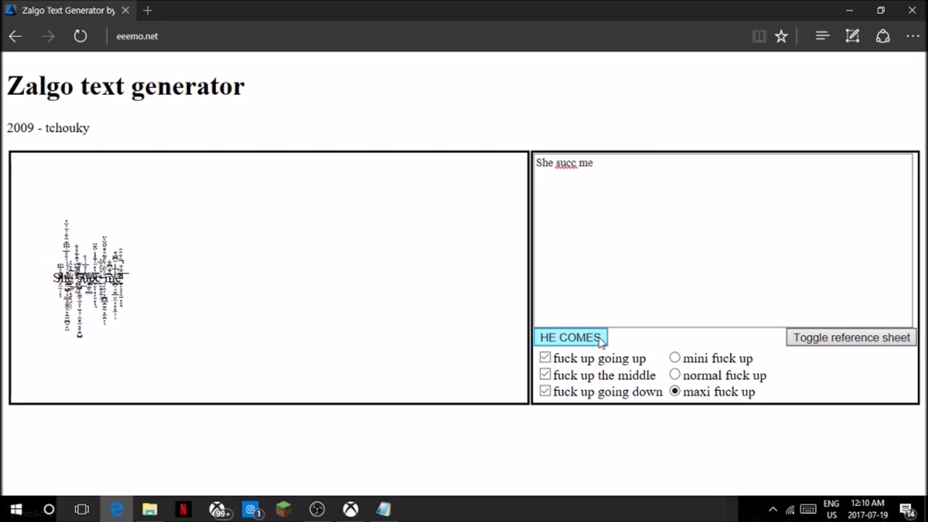
# Show the Zalgo character reference tables and scroll through them.
pyautogui.click(890, 341)
pyautogui.scroll(-5, 414, 342)
pyautogui.scroll(2, 206, 327)
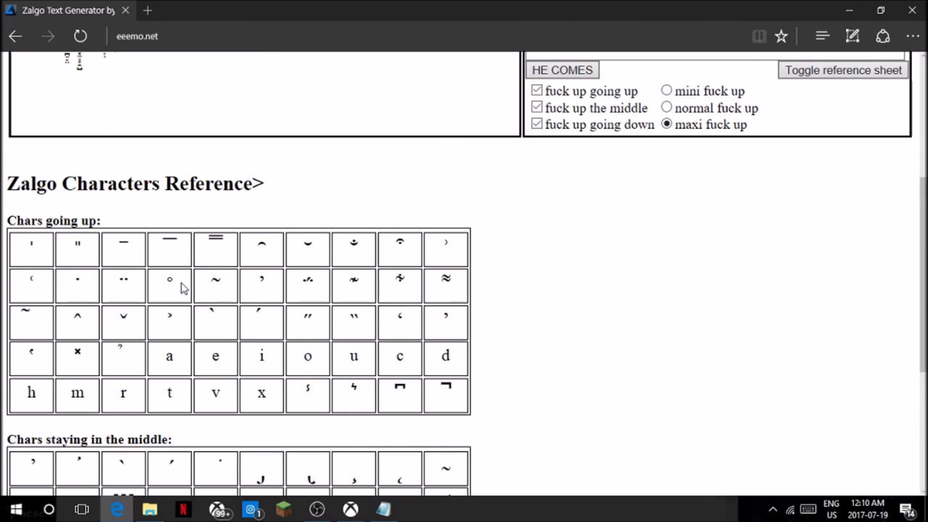
pyautogui.scroll(-2, 226, 245)
pyautogui.scroll(-2, 214, 268)
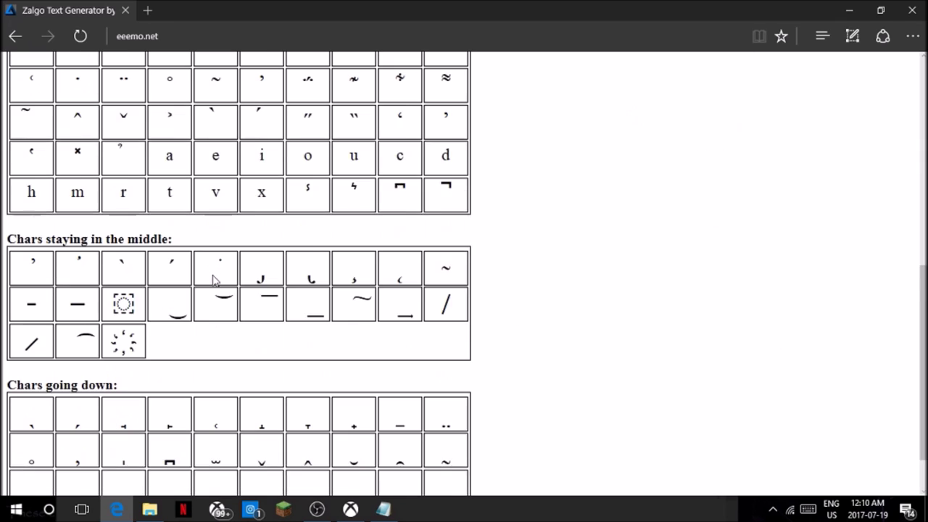
pyautogui.scroll(-2, 239, 263)
pyautogui.scroll(10, 268, 272)
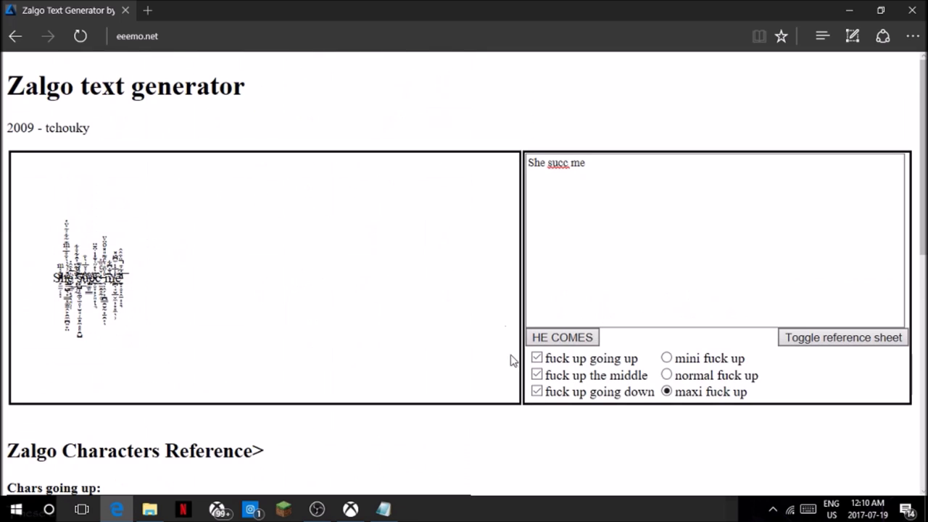
# Regenerate and select the glitched 'She succ me', then return to the Notepad notes.
pyautogui.click(562, 337)
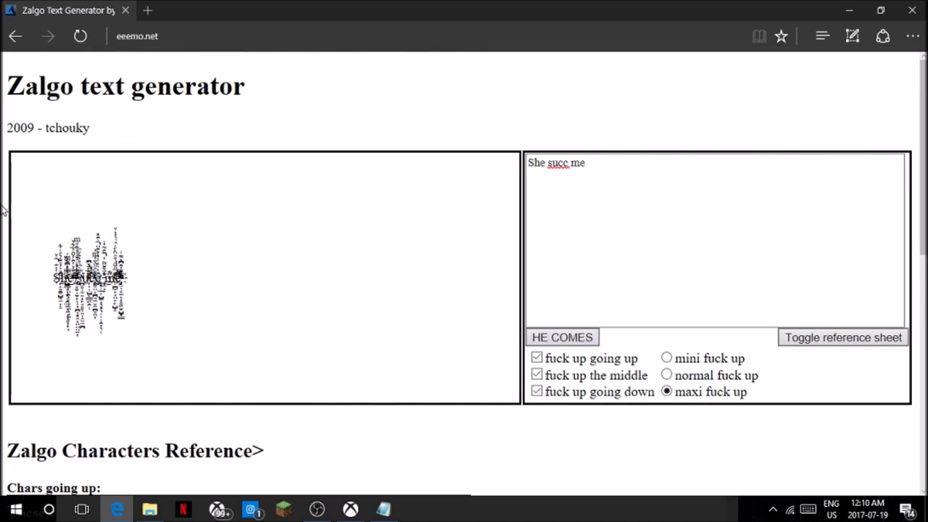
pyautogui.moveTo(43, 279)
pyautogui.mouseDown()
pyautogui.moveTo(138, 287)
pyautogui.moveTo(34, 266)
pyautogui.mouseUp()
pyautogui.click(143, 281)
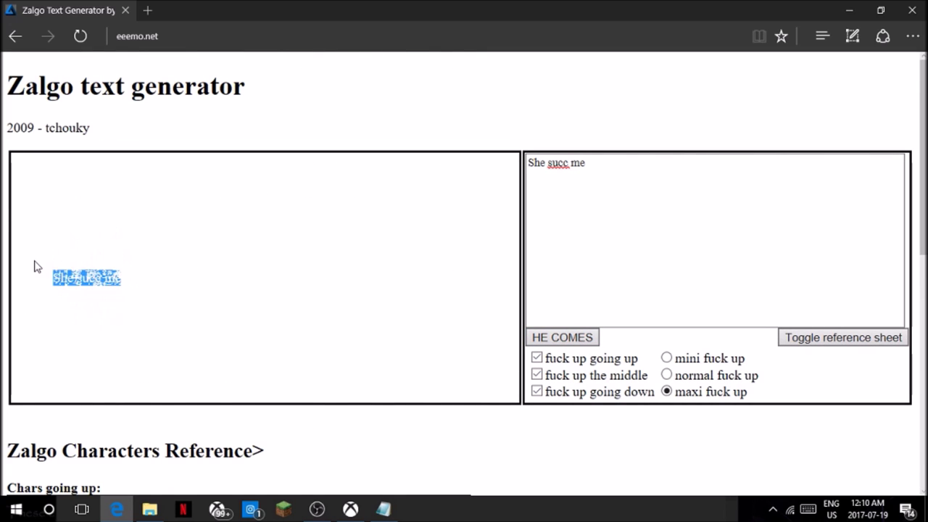
pyautogui.click(382, 510)
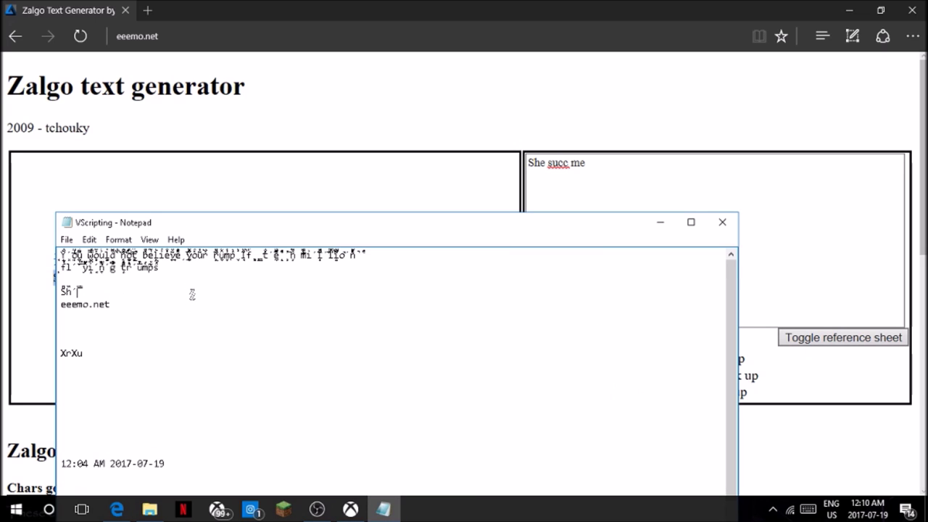
# Replace the 'Sh' line with the glitched 'She succ me' and add two blank lines.
pyautogui.moveTo(193, 292); pyautogui.dragTo(11, 215)
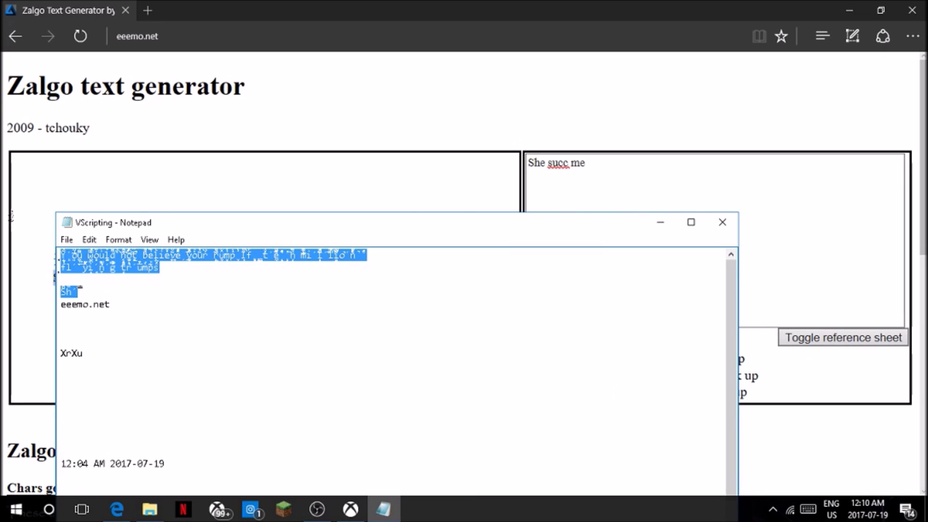
pyautogui.click(131, 287)
pyautogui.moveTo(27, 305); pyautogui.dragTo(45, 289)
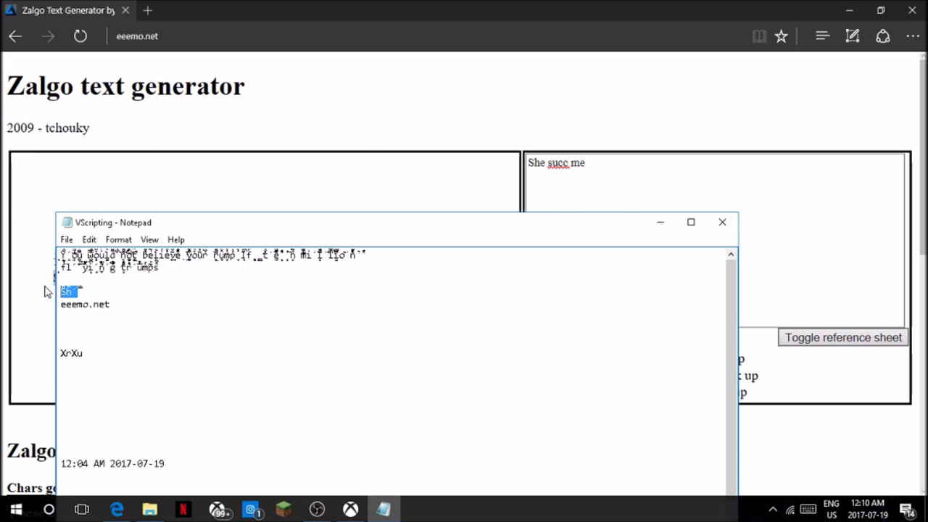
pyautogui.hotkey('ctrl', 'v')
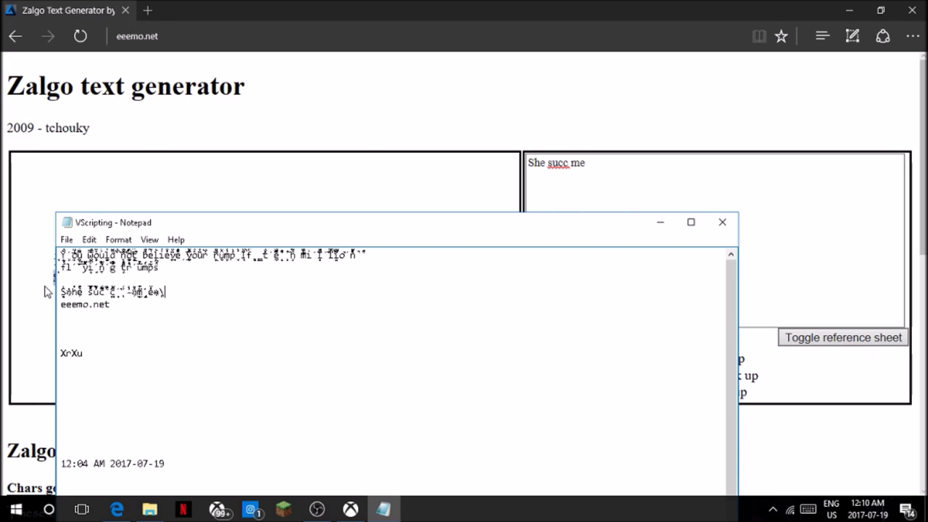
pyautogui.press('Return')
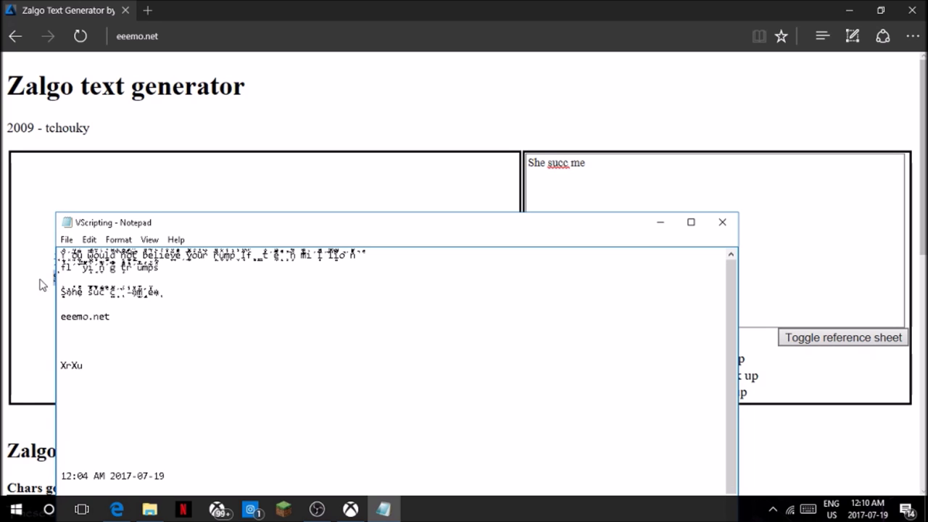
pyautogui.press('Return')
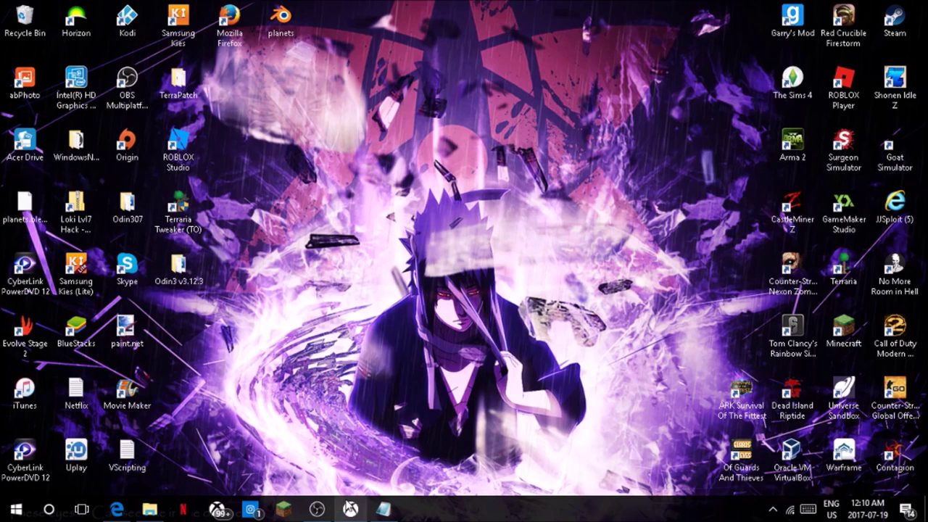
# Restore the Xbox app, open your profile, and enter its Customise page.
pyautogui.click(350, 509)
pyautogui.click(389, 443)
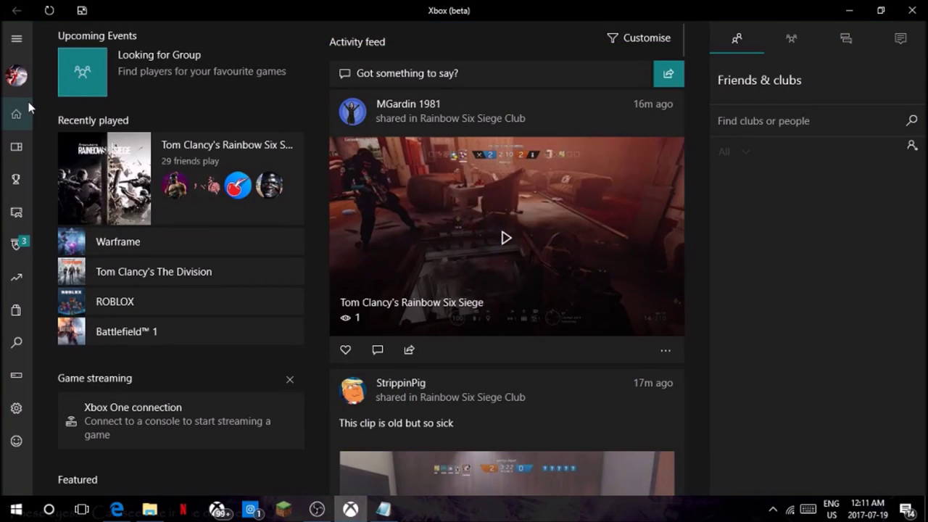
pyautogui.click(16, 76)
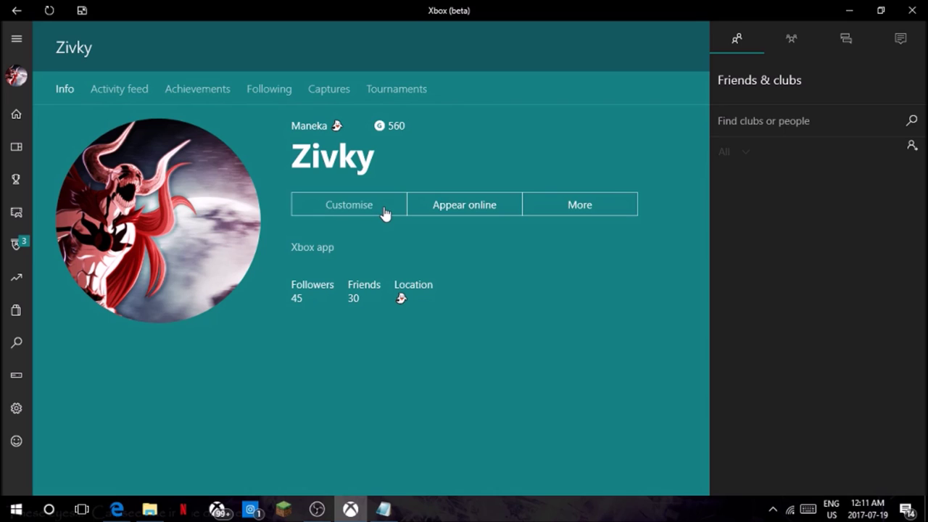
pyautogui.click(383, 209)
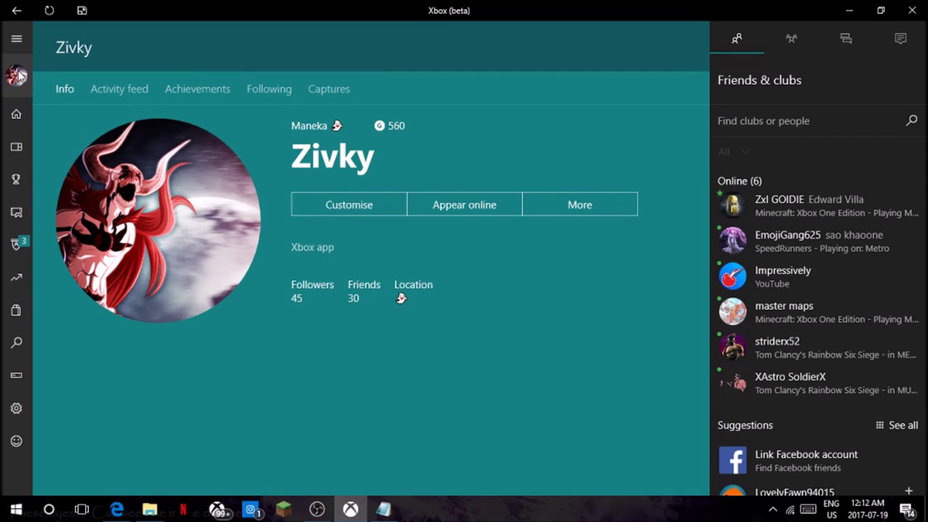
pyautogui.click(355, 205)
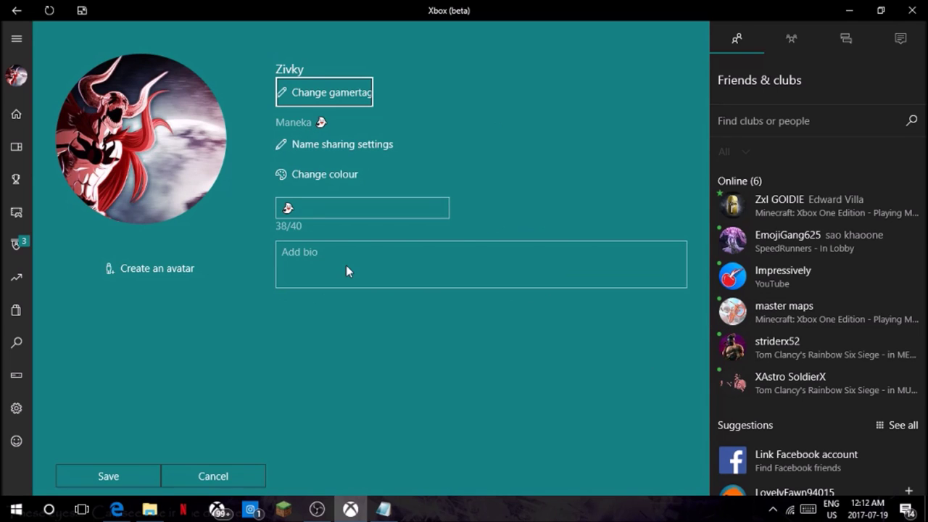
# Paste the Zalgo-glitched text into the empty bio and save the profile.
pyautogui.click(346, 265)
pyautogui.hotkey('ctrl', 'v')
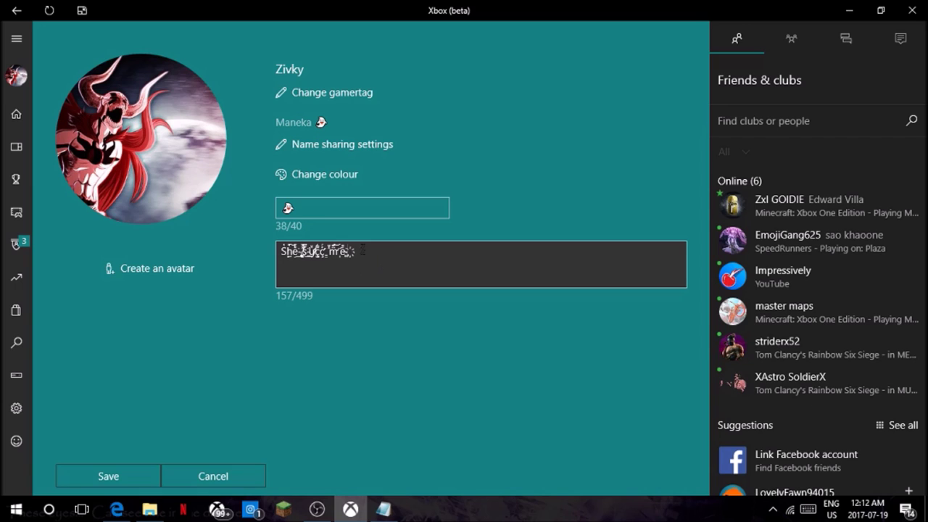
pyautogui.click(150, 472)
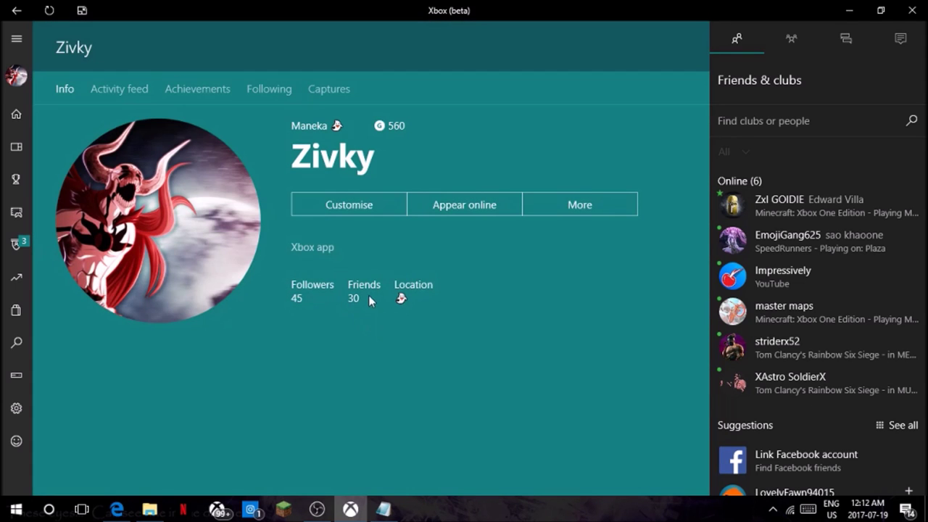
# Check the extra profile options, then reopen Customise and the real-name sharing settings.
pyautogui.click(580, 203)
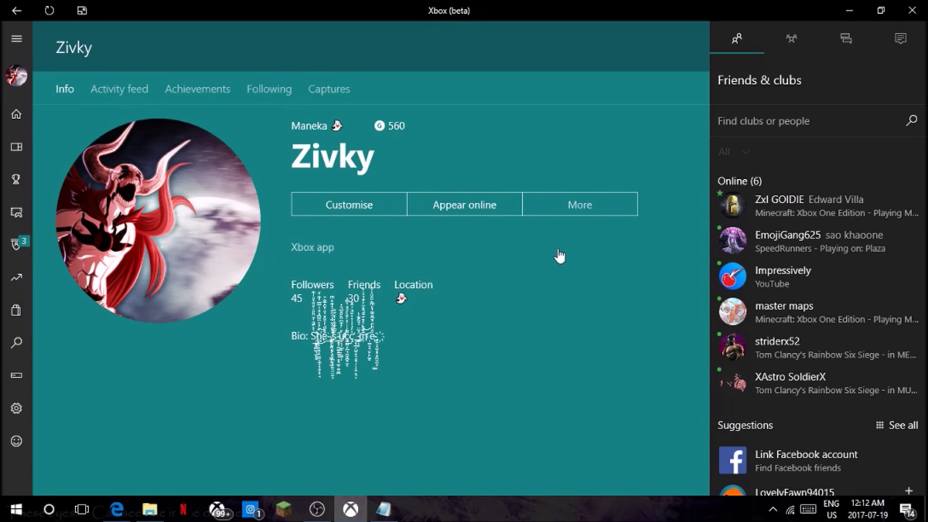
pyautogui.click(358, 345)
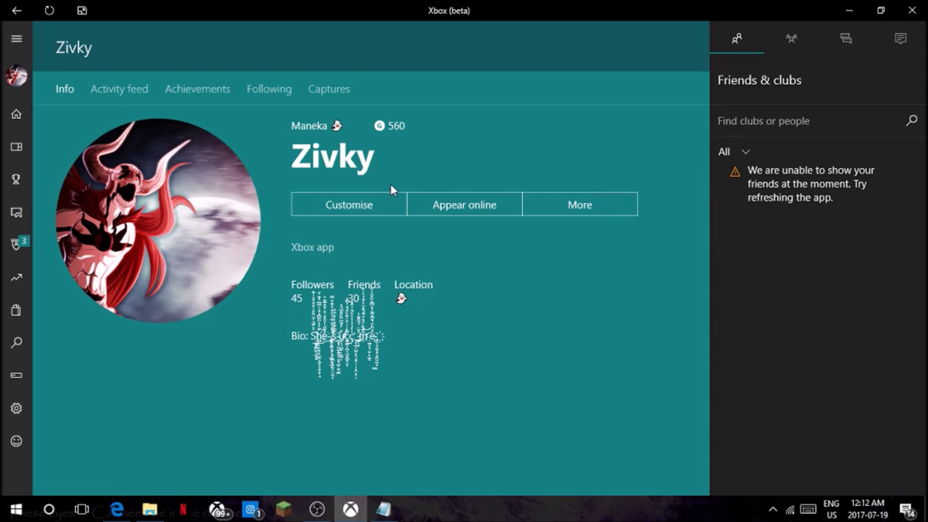
pyautogui.click(378, 206)
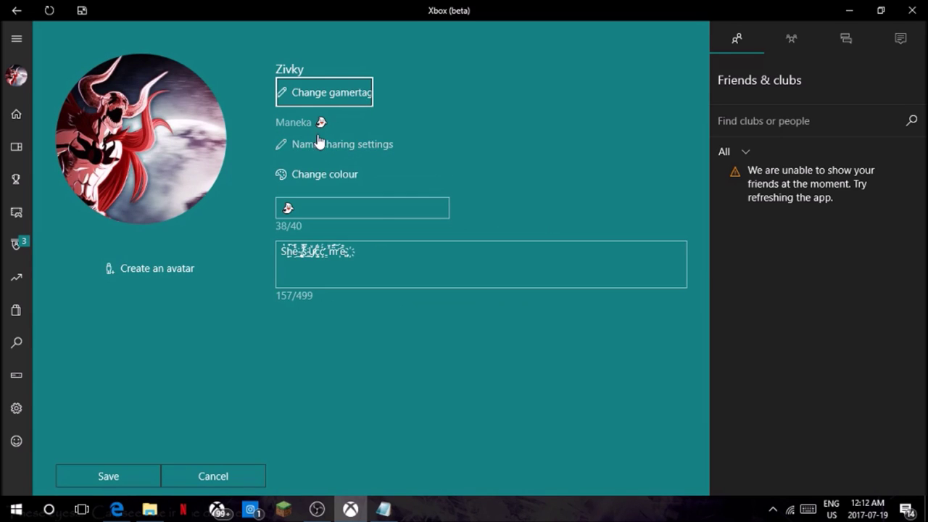
pyautogui.click(319, 140)
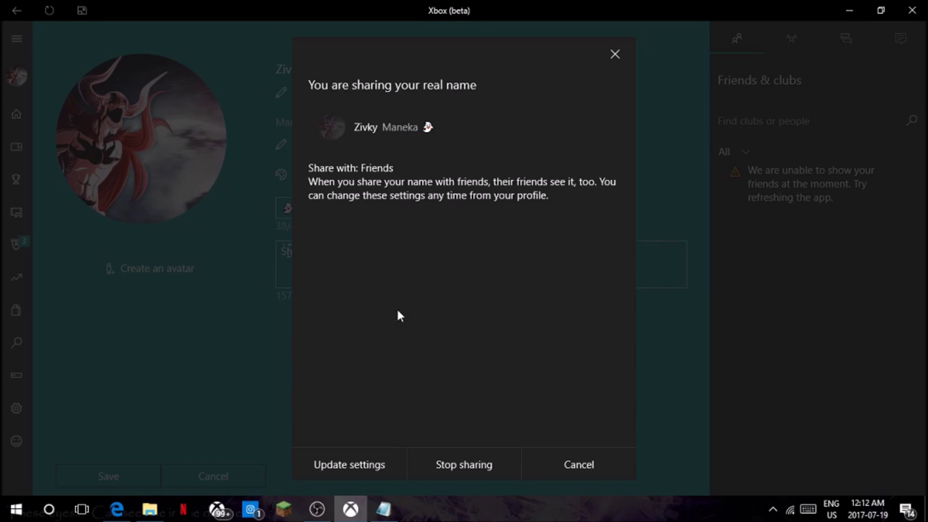
# Update the name sharing settings and delete the real first name.
pyautogui.click(368, 466)
pyautogui.click(601, 185)
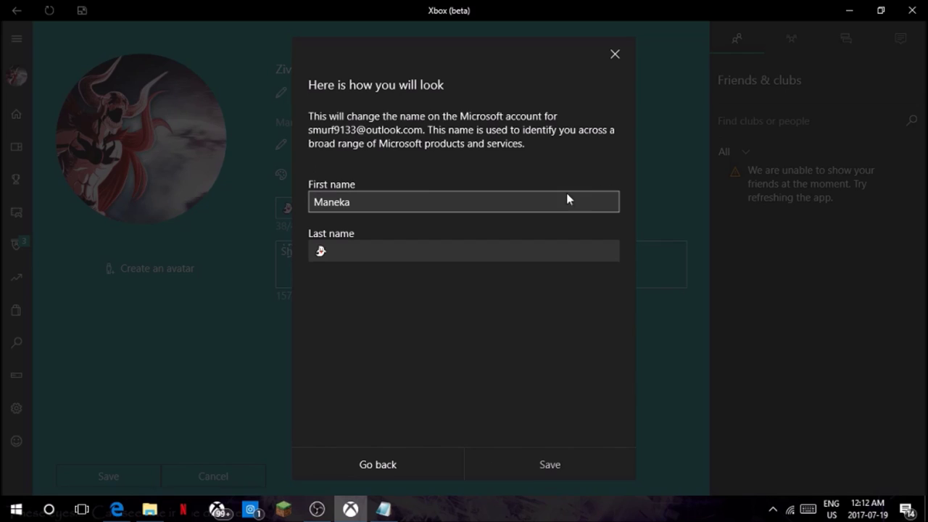
pyautogui.press('BackSpace')
# Bring the Zalgo generator page in Edge back to the front.
pyautogui.click(383, 510)
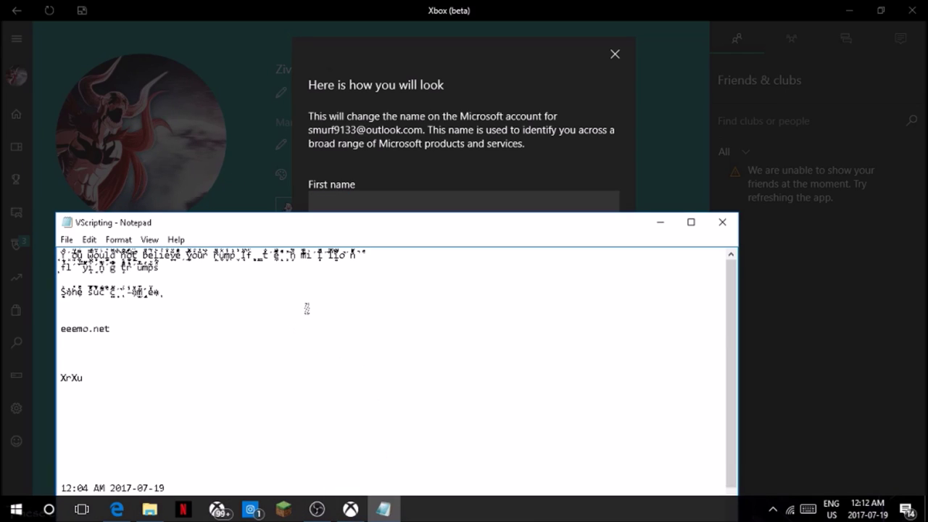
pyautogui.click(388, 516)
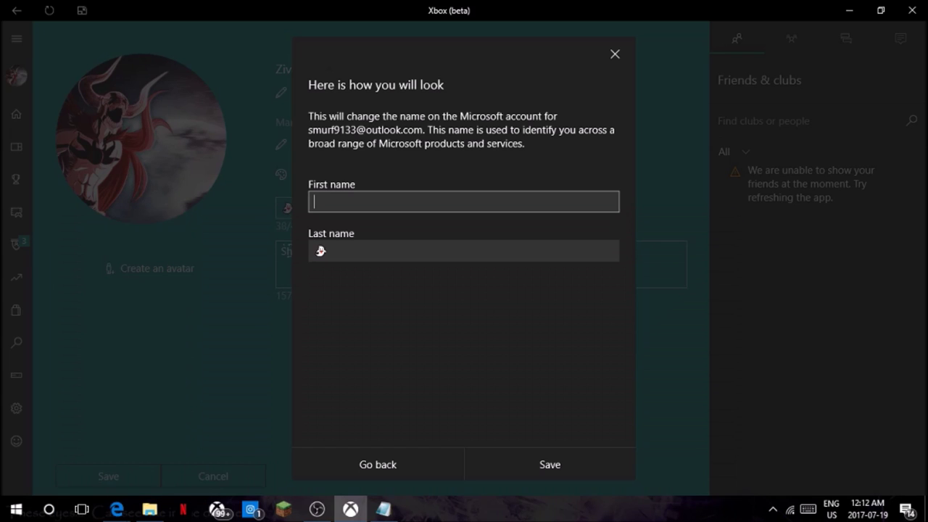
pyautogui.click(132, 509)
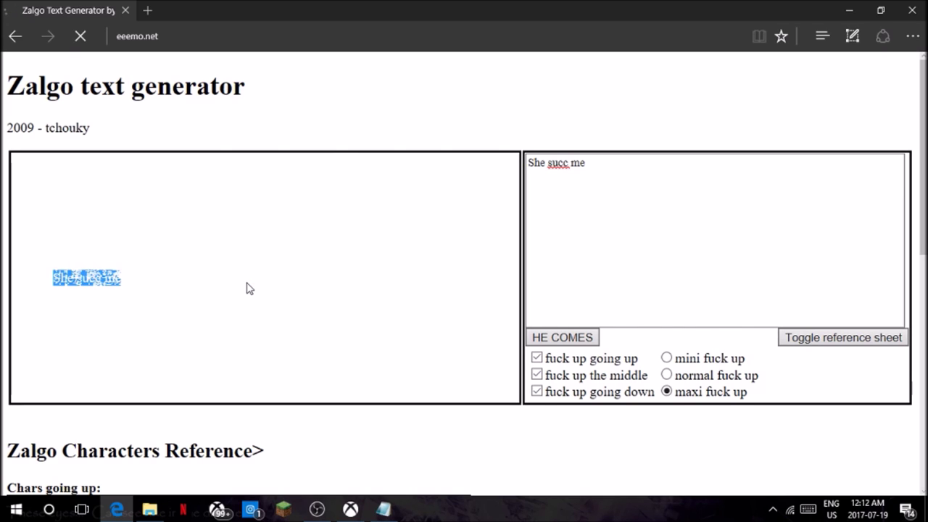
# Reload eeemo.net and clear the sample text from the input box.
pyautogui.hotkey('alt', 'Left')
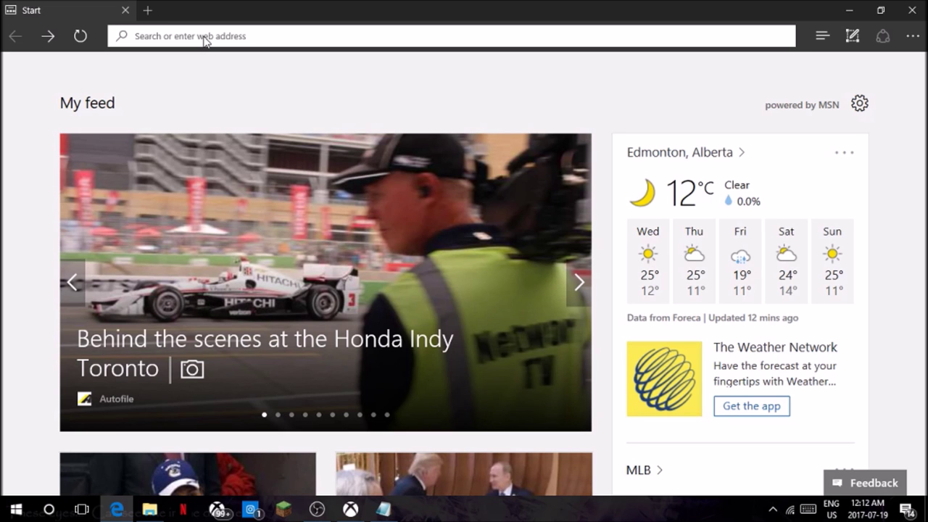
pyautogui.write('eee')
pyautogui.press('Return')
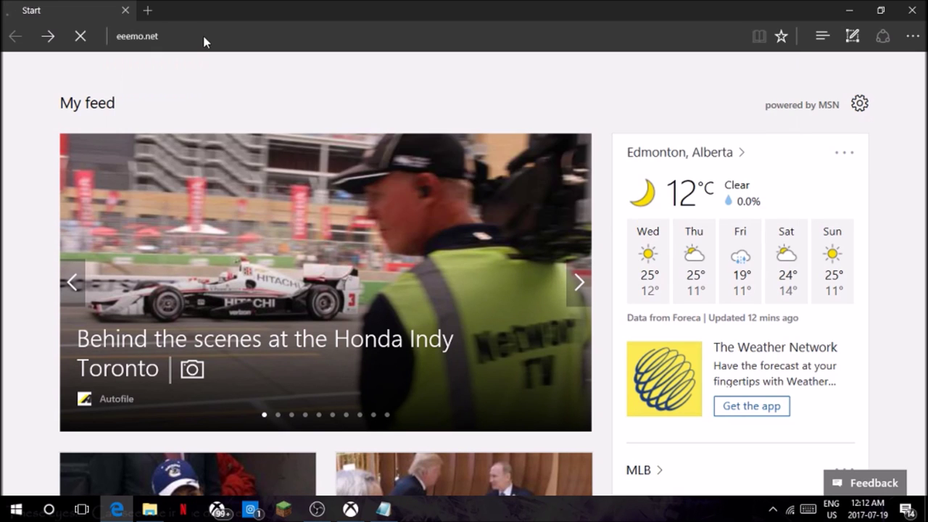
pyautogui.moveTo(684, 276); pyautogui.dragTo(386, 146)
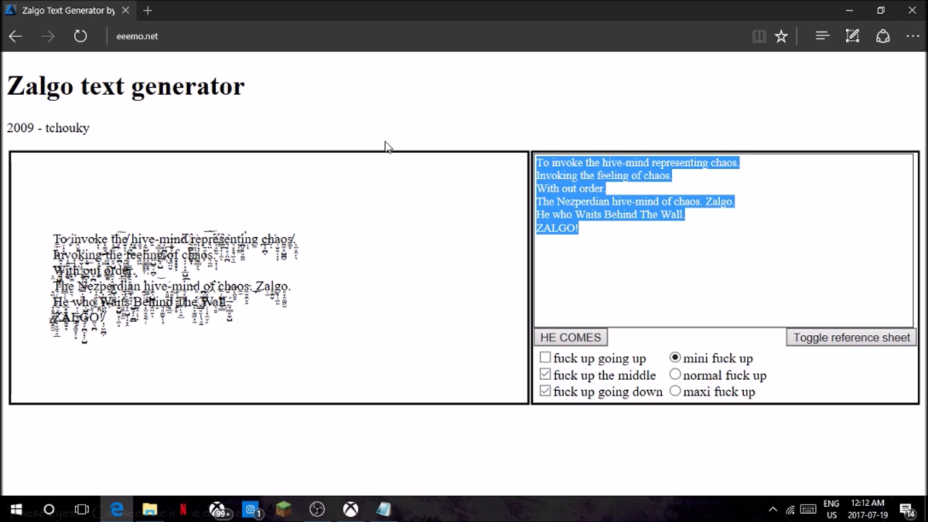
pyautogui.press('Delete')
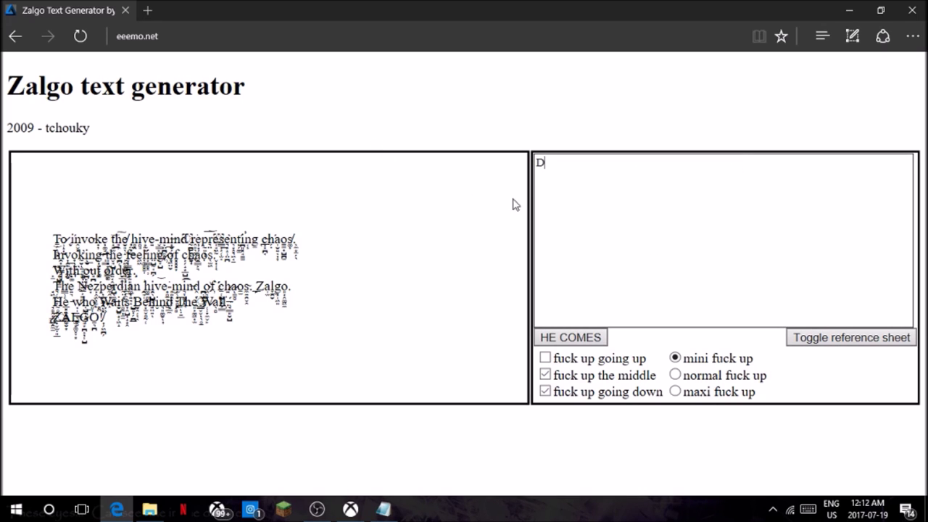
# Generate a glitched D with upward marks on, middle marks off, maxi strength.
pyautogui.click(548, 360)
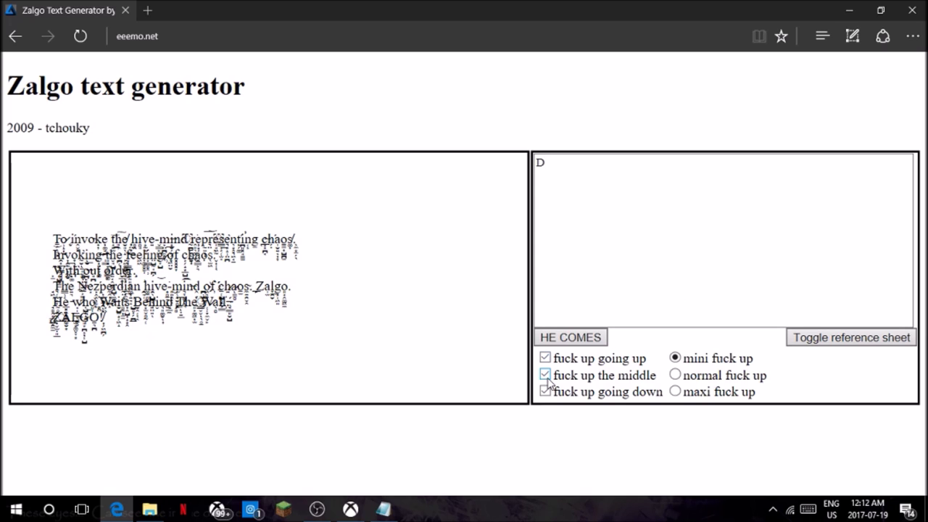
pyautogui.click(546, 376)
pyautogui.click(674, 391)
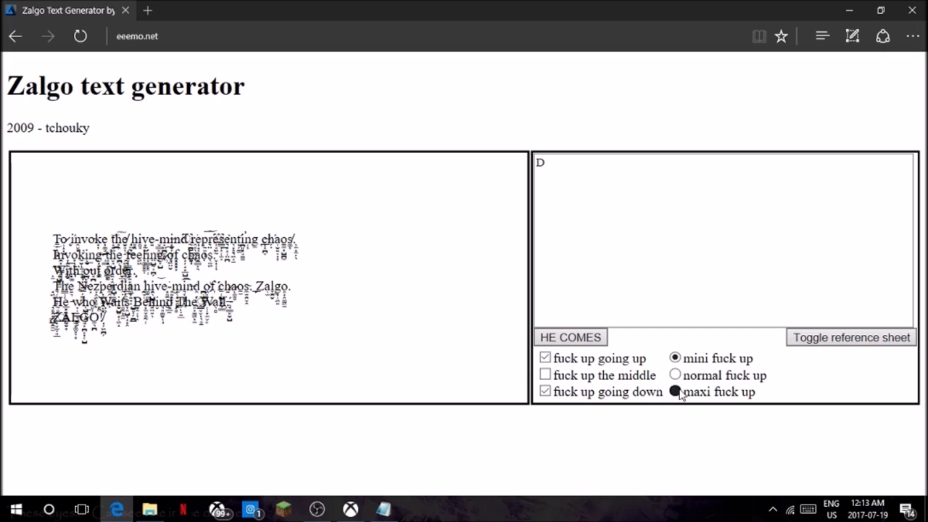
pyautogui.click(600, 340)
pyautogui.click(600, 339)
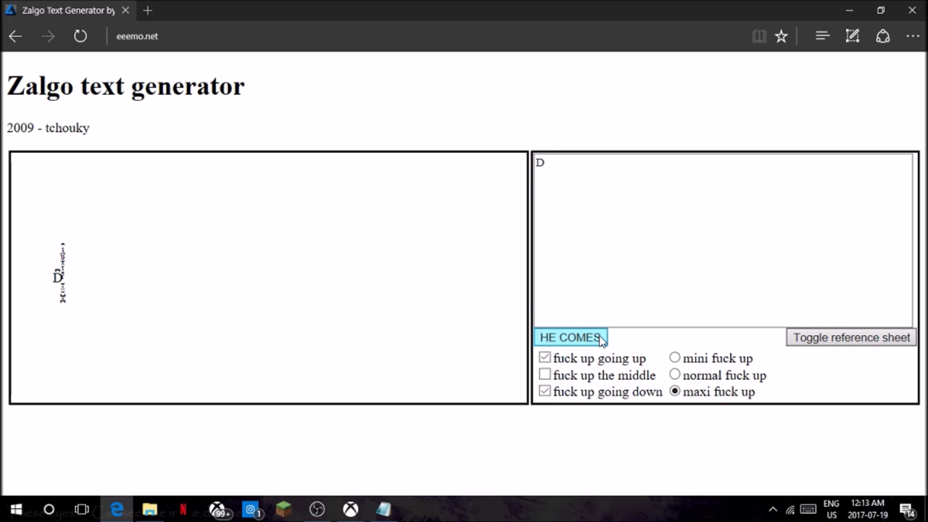
pyautogui.click(600, 339)
pyautogui.click(600, 339)
pyautogui.click(600, 339)
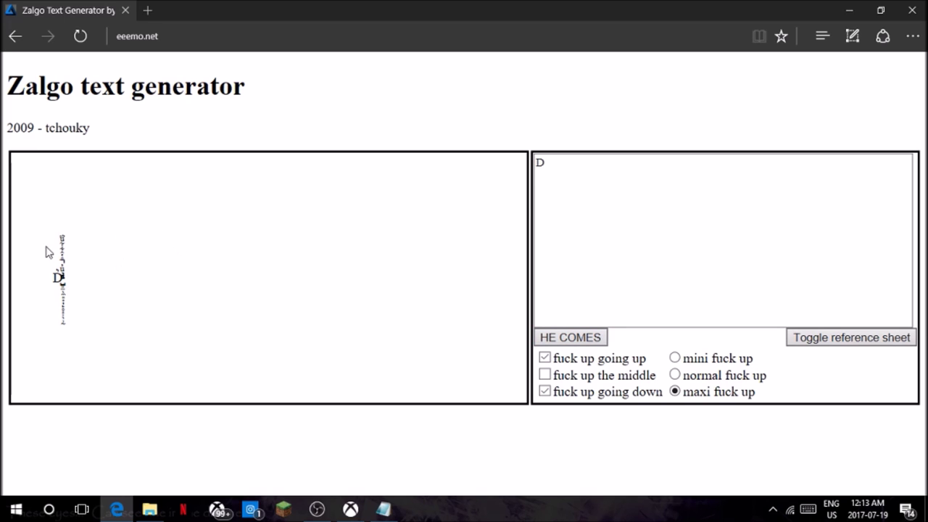
# Copy the glitched D into the Xbox first-name field, then return to the generator.
pyautogui.doubleClick(46, 248)
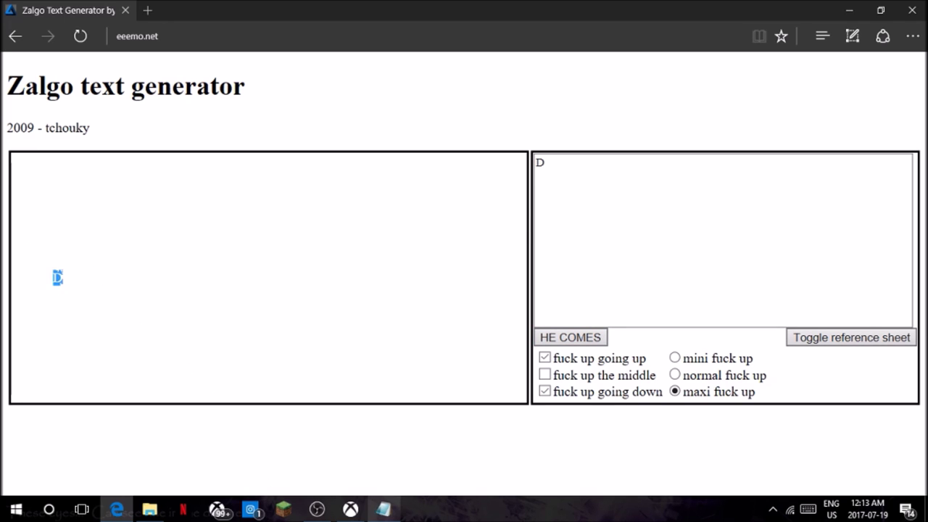
pyautogui.click(383, 510)
pyautogui.click(350, 510)
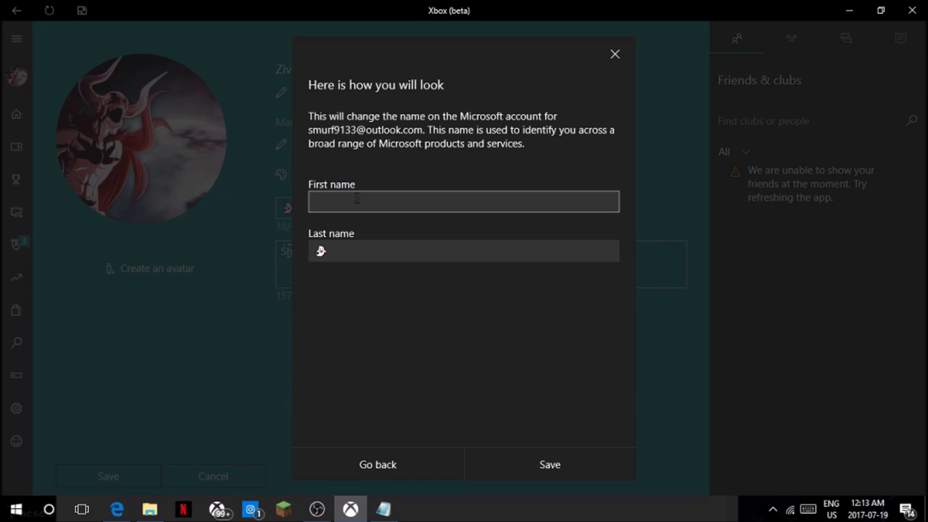
pyautogui.hotkey('ctrl', 'v')
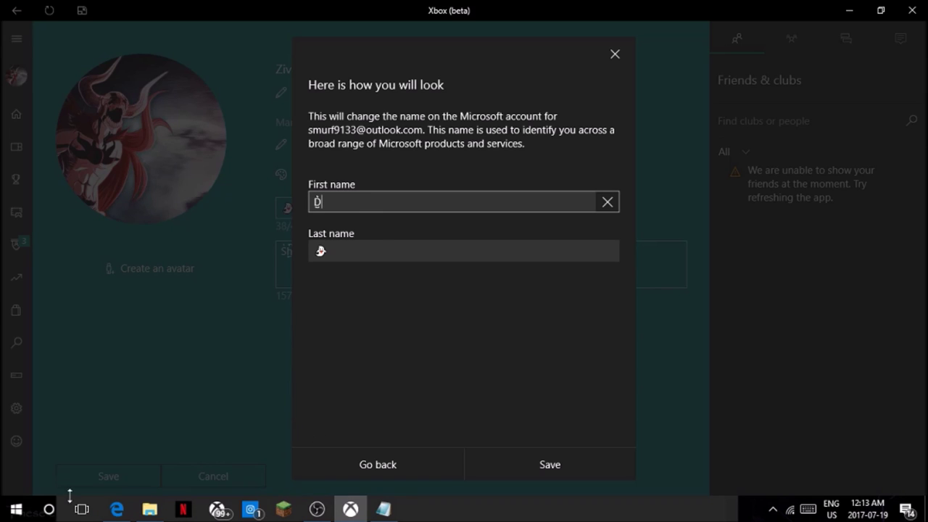
pyautogui.click(117, 510)
# Replace D with X, generate a tall glitched X, and copy it for the name dialog.
pyautogui.click(566, 230)
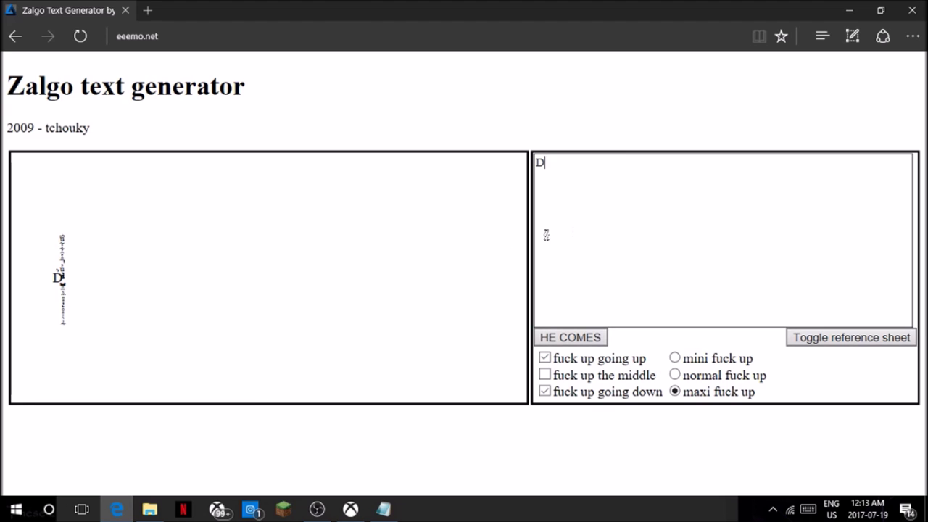
pyautogui.hotkey('ctrl', 'a')
pyautogui.press('BackSpace')
pyautogui.click(558, 338)
pyautogui.click(560, 338)
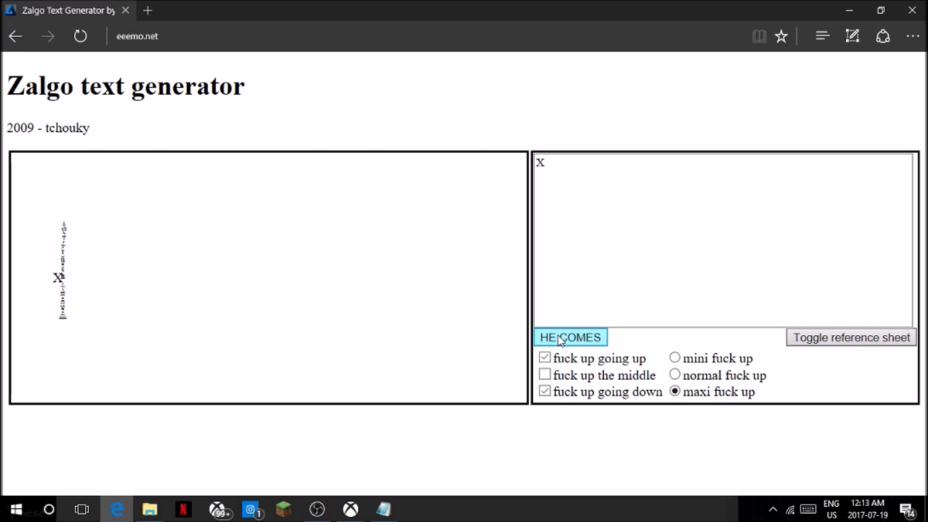
pyautogui.moveTo(85, 291); pyautogui.dragTo(24, 280)
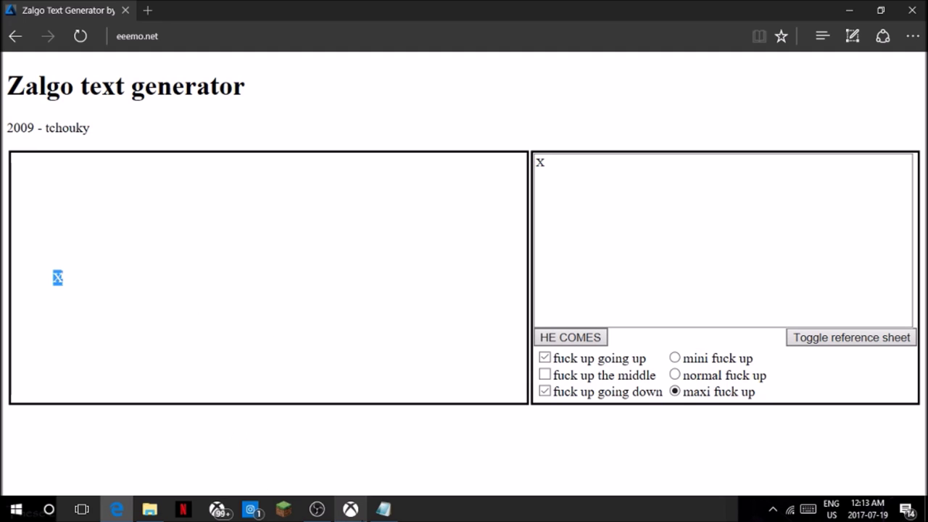
pyautogui.hotkey('alt', 'Tab')
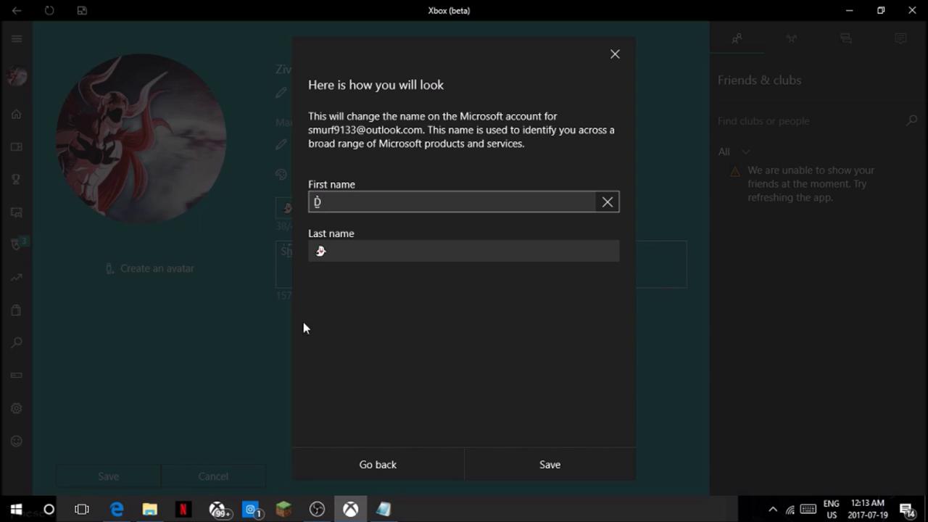
# Save the glitched DX name, retrying after the first save fails.
pyautogui.click(349, 254)
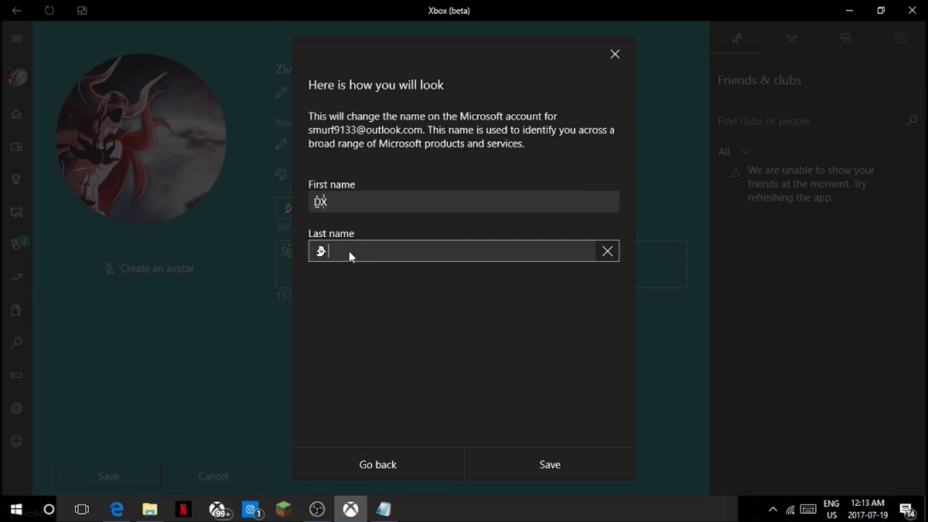
pyautogui.click(497, 472)
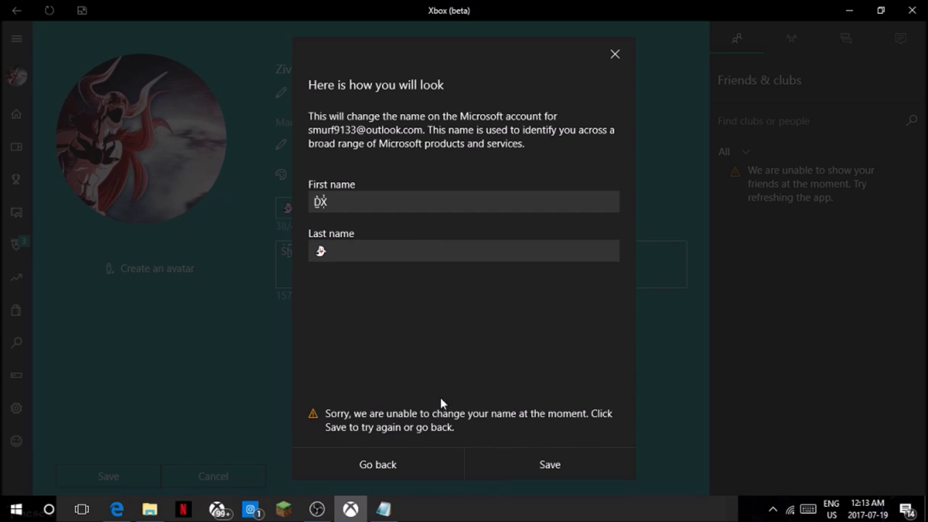
pyautogui.click(426, 201)
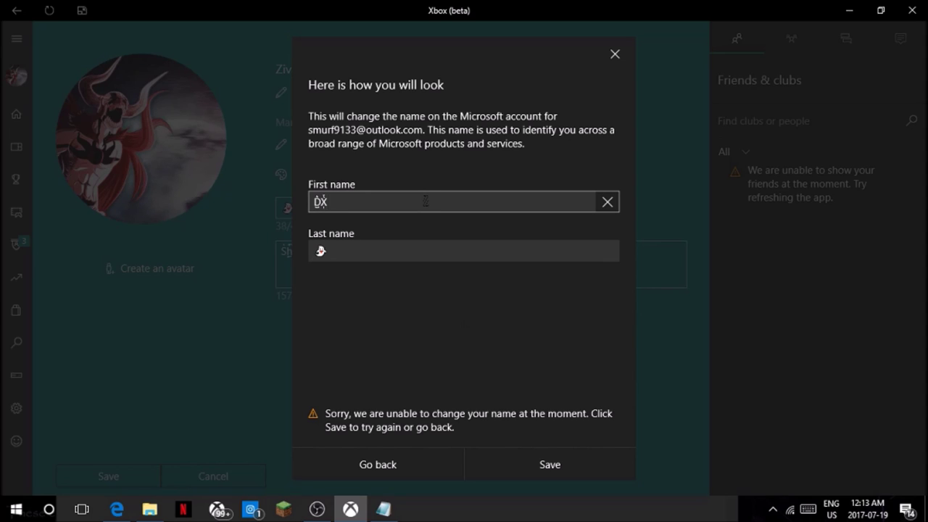
pyautogui.click(517, 464)
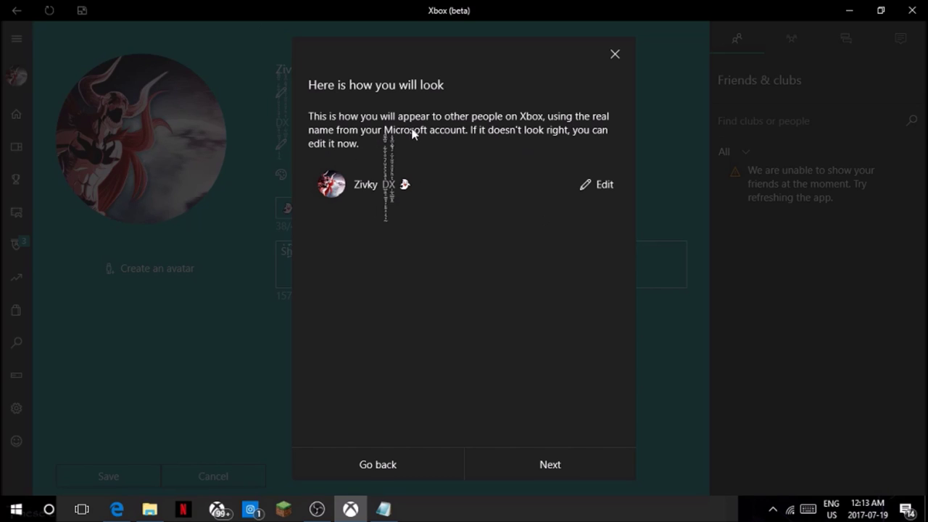
# Share the name with Everyone on Xbox and remove the ghost emoji from the location.
pyautogui.click(557, 459)
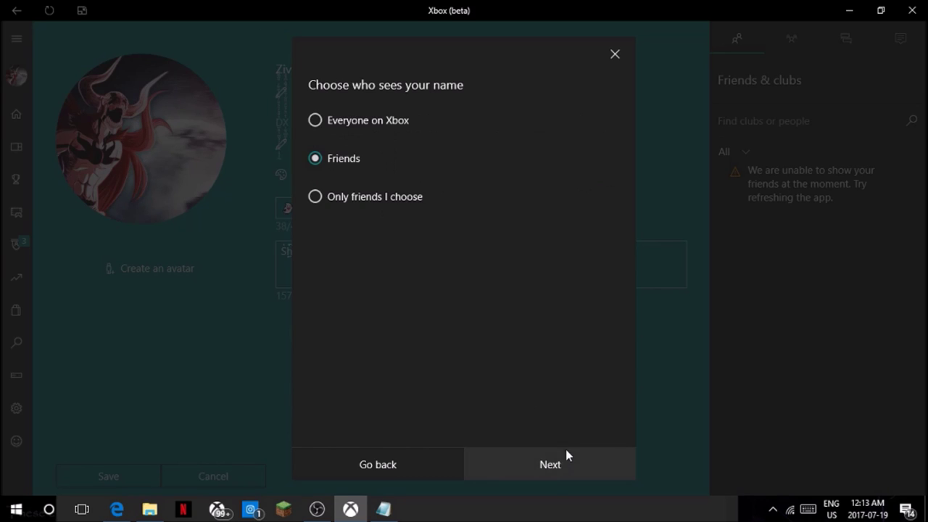
pyautogui.click(357, 123)
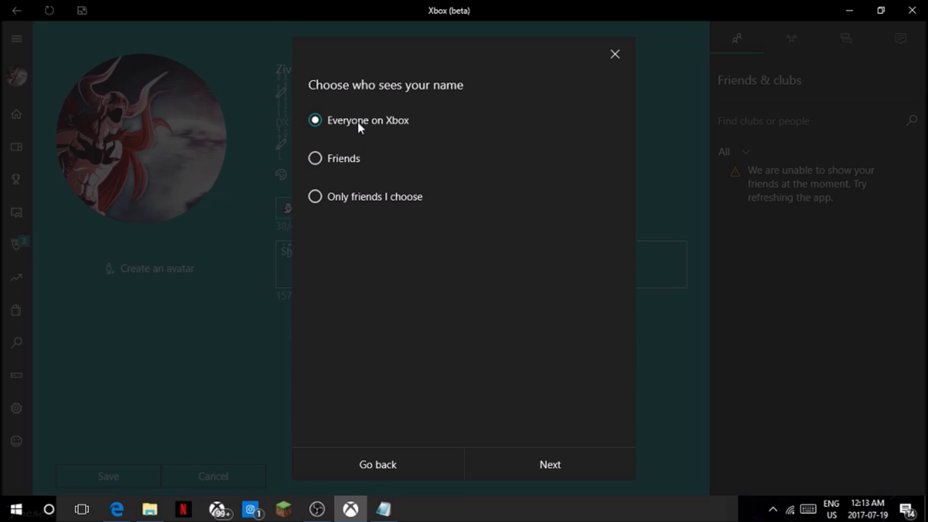
pyautogui.click(543, 452)
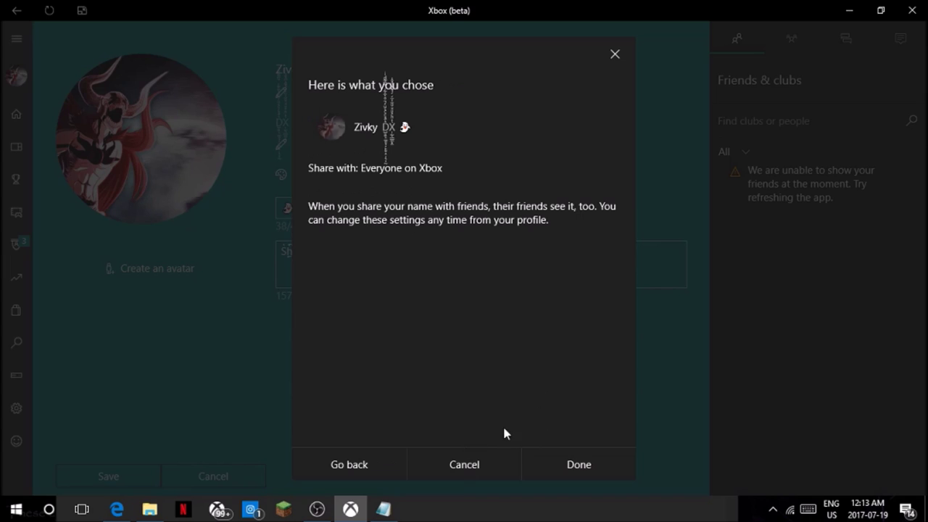
pyautogui.click(571, 471)
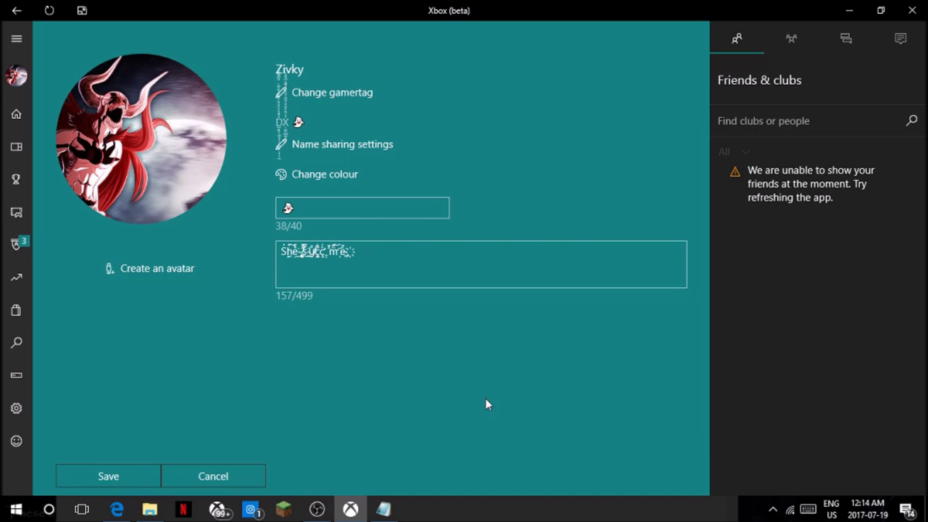
pyautogui.click(349, 211)
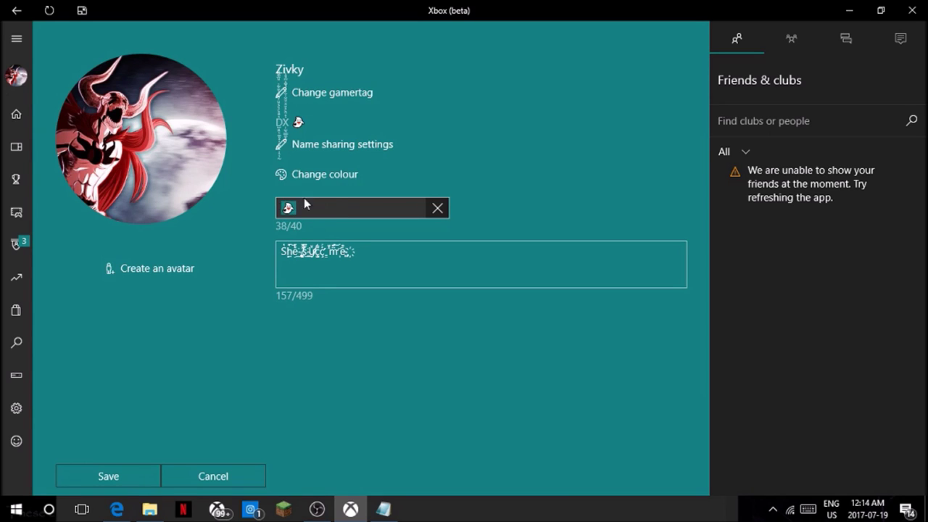
pyautogui.press('BackSpace')
# Turn 'Spook' into maxi glitched text with marks up, middle and down, and select it.
pyautogui.click(117, 510)
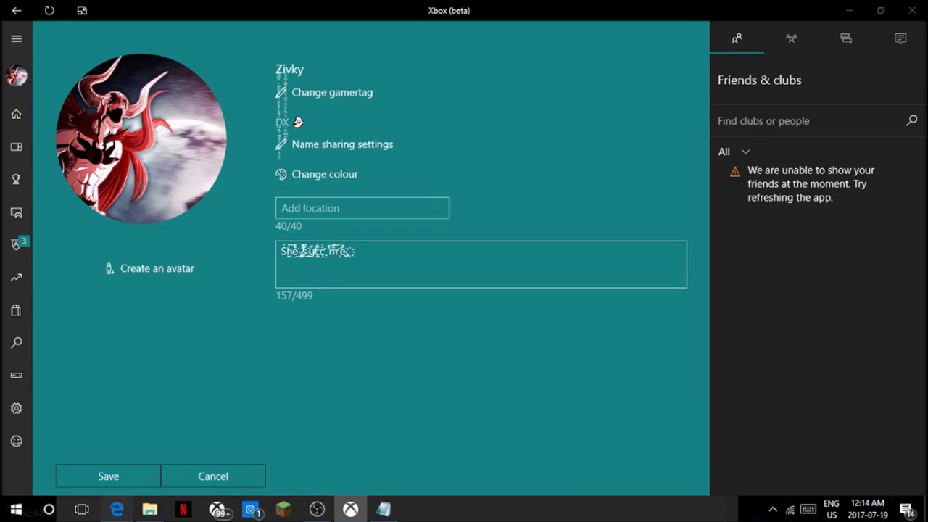
pyautogui.click(590, 190)
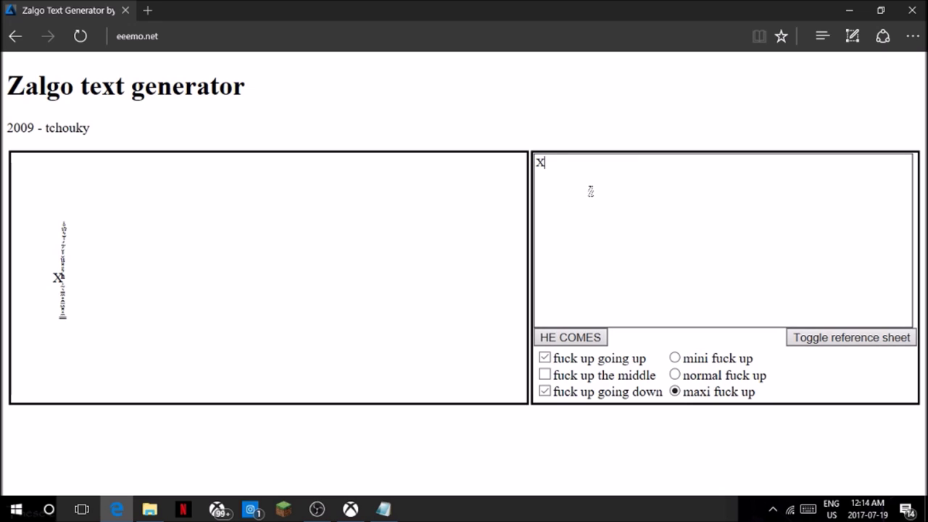
pyautogui.moveTo(553, 191); pyautogui.dragTo(531, 190)
pyautogui.write('Sp')
pyautogui.write('ook')
pyautogui.click(543, 337)
pyautogui.click(545, 377)
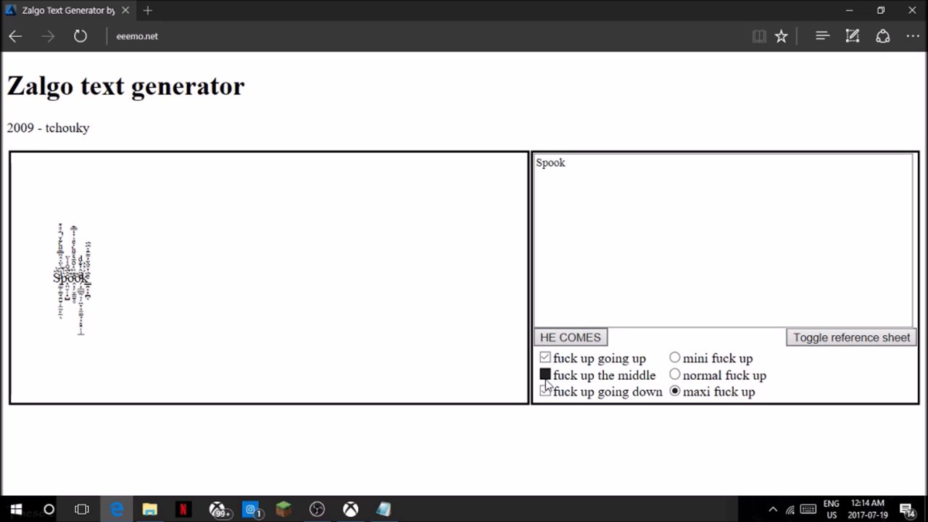
pyautogui.click(570, 339)
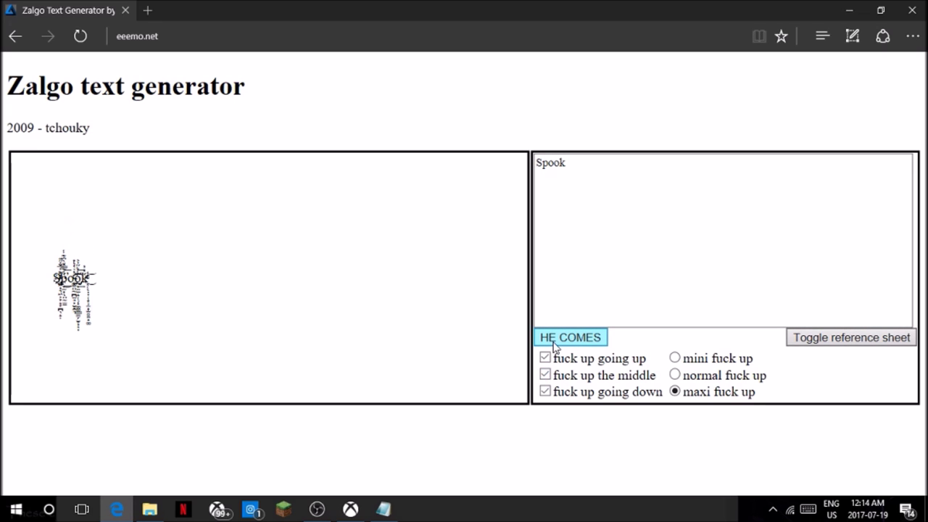
pyautogui.moveTo(61, 265); pyautogui.dragTo(36, 261)
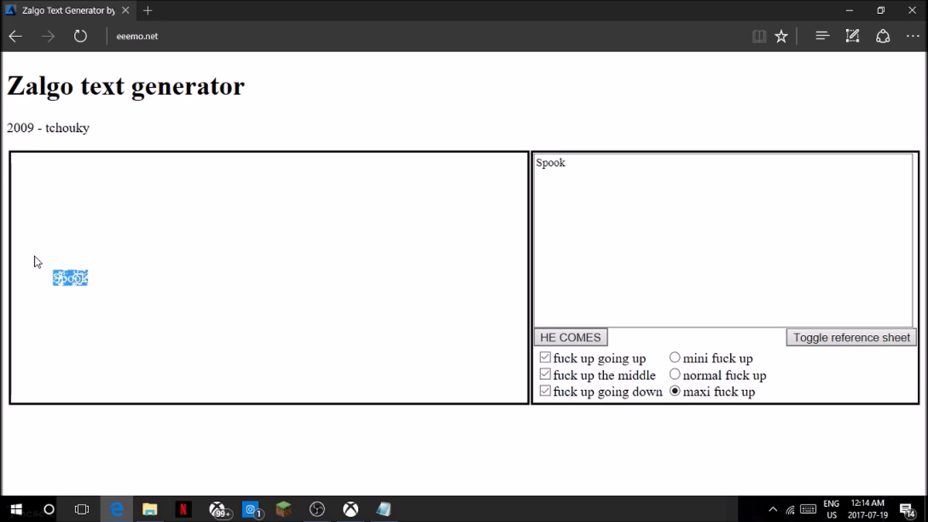
# Paste the glitched Spook text as the profile location and save.
pyautogui.click(384, 509)
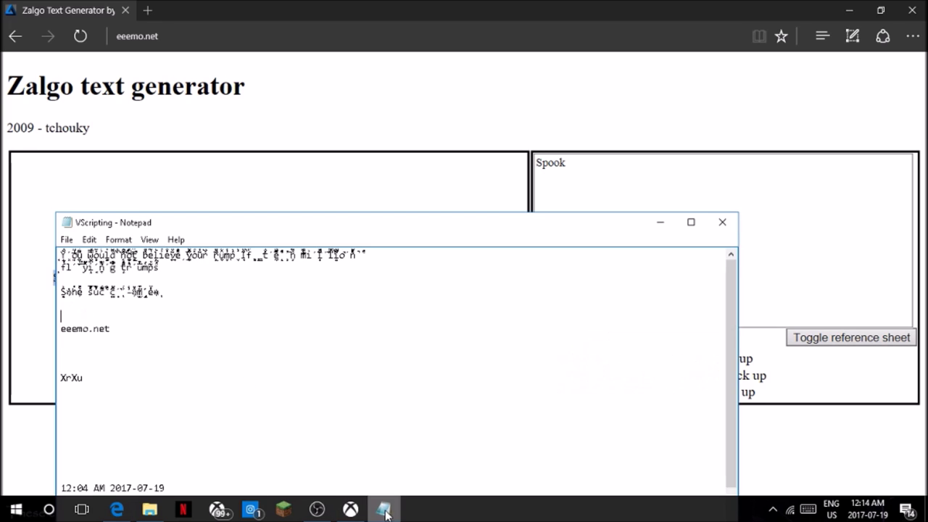
pyautogui.click(350, 510)
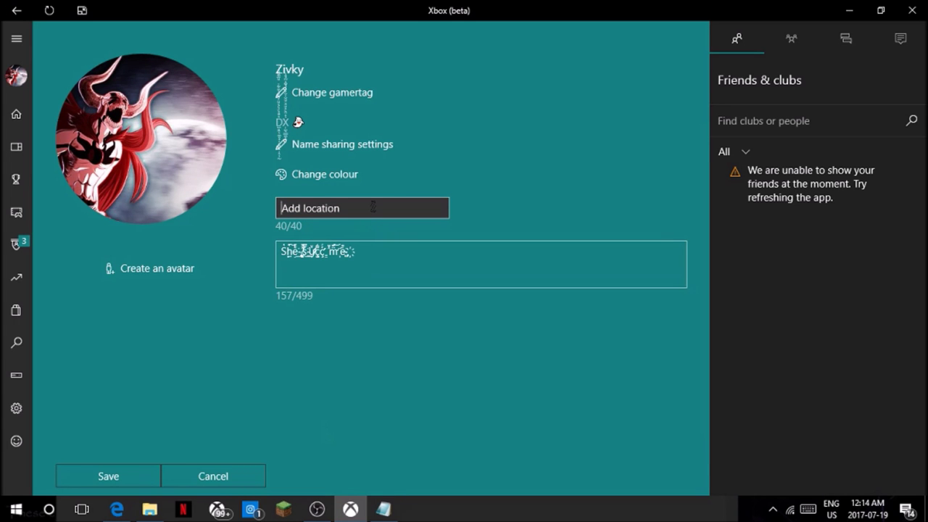
pyautogui.hotkey('ctrl', 'v')
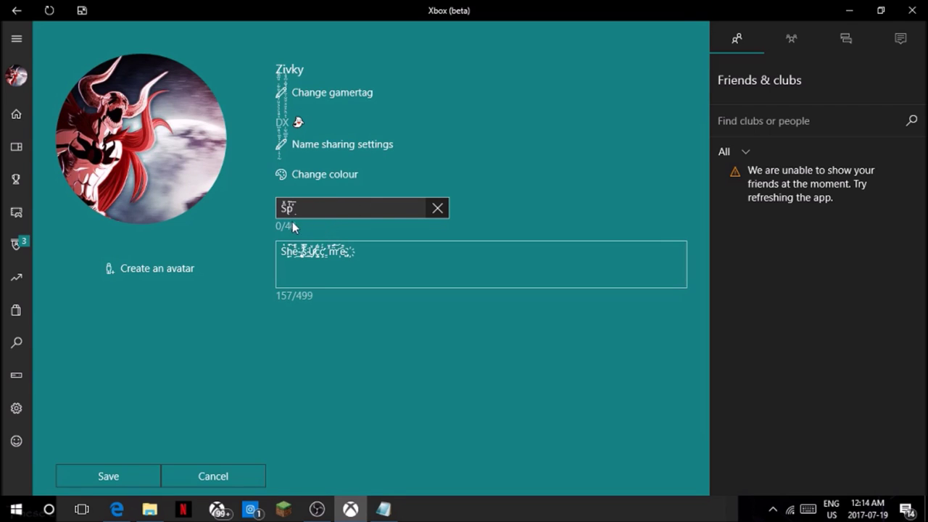
pyautogui.click(122, 480)
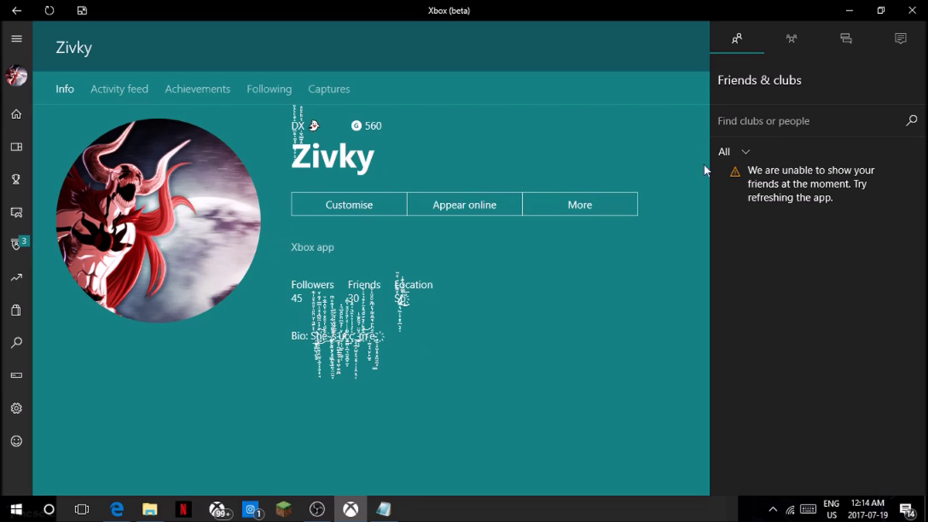
# Search for the other player's gamertag, open their profile, and add them as a friend.
pyautogui.click(763, 119)
pyautogui.write('xrxu')
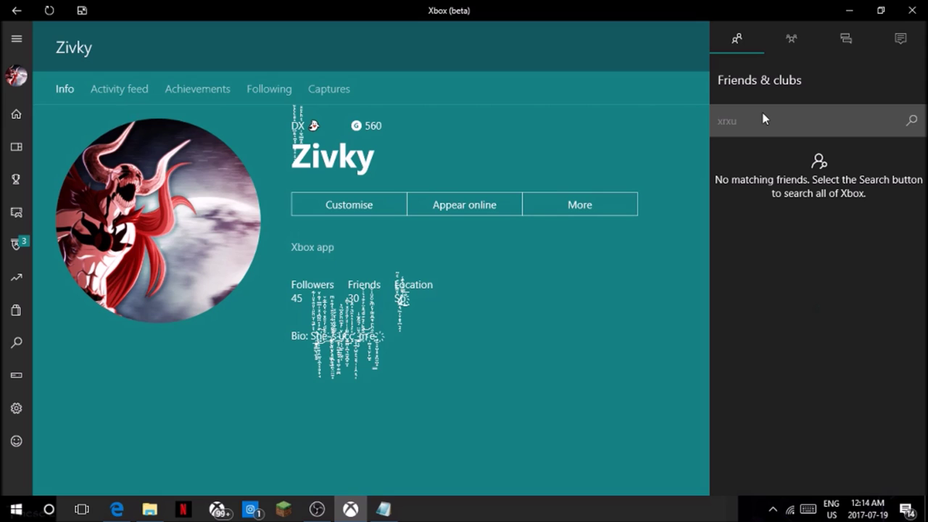
pyautogui.click(910, 121)
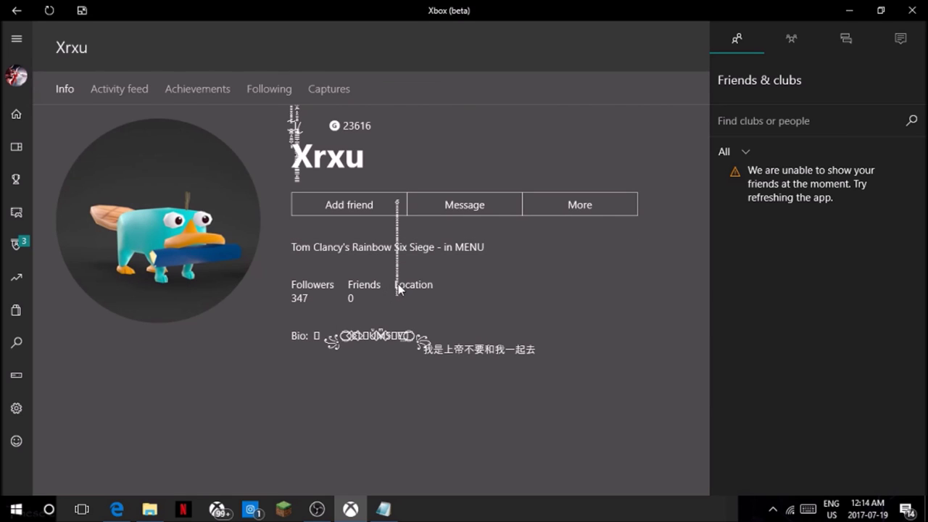
pyautogui.click(400, 210)
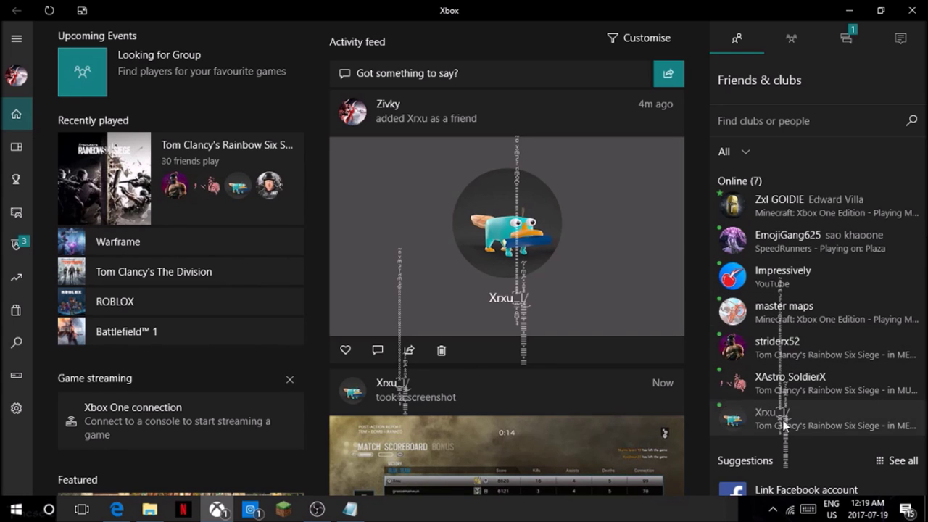
# Scroll the Friends & clubs list, then open your own profile showing 31 friends.
pyautogui.scroll(-3, 792, 273)
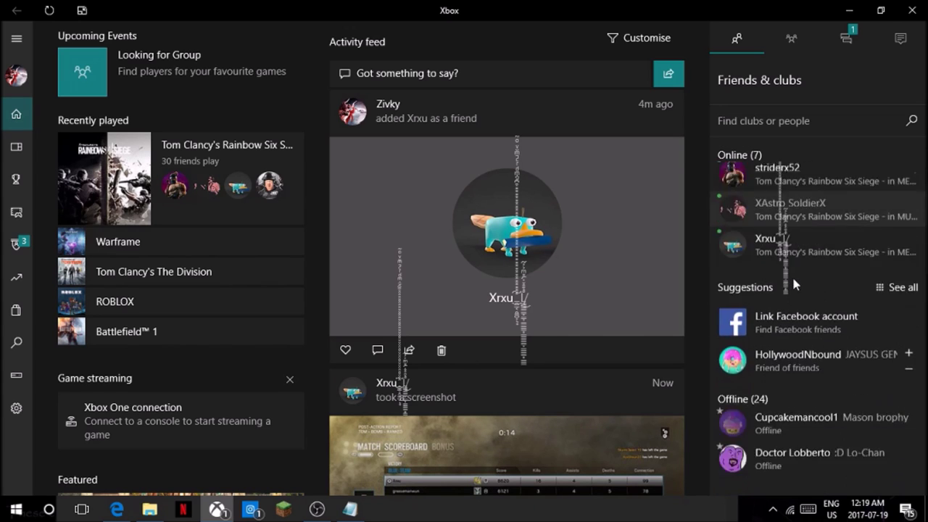
pyautogui.scroll(-2, 792, 274)
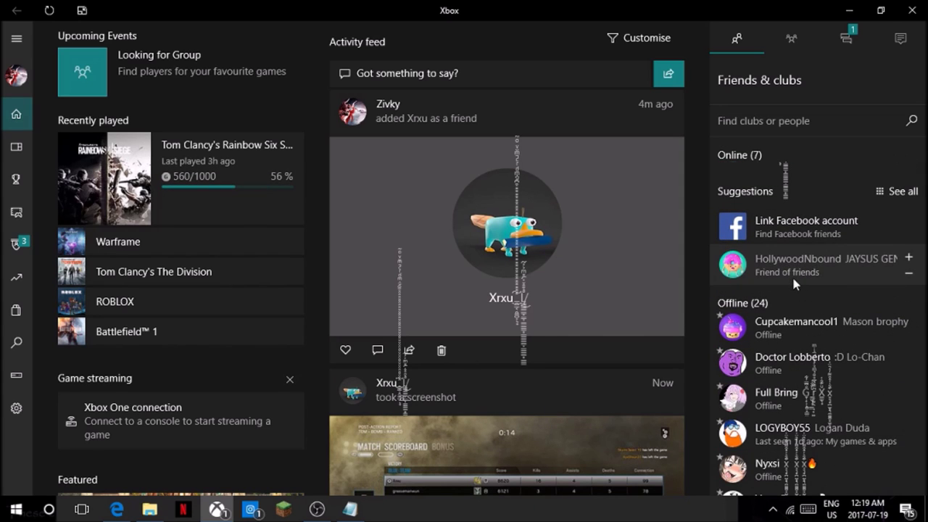
pyautogui.scroll(-2, 791, 275)
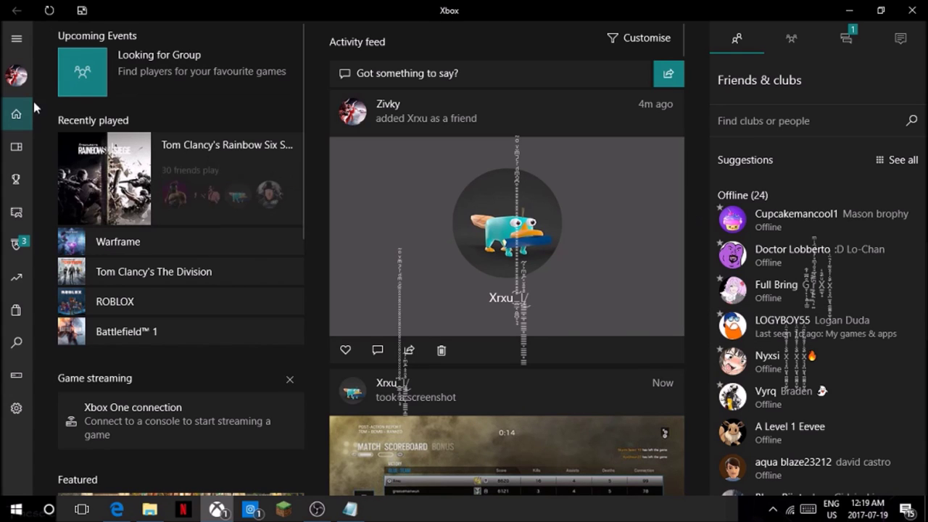
pyautogui.click(390, 382)
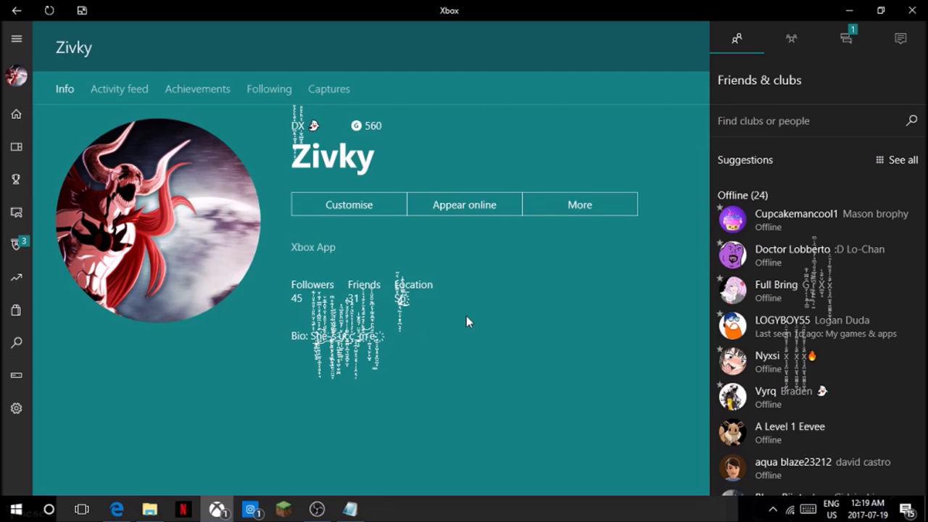
# Open the profile's More menu and point to Sign out.
pyautogui.click(593, 211)
pyautogui.click(597, 177)
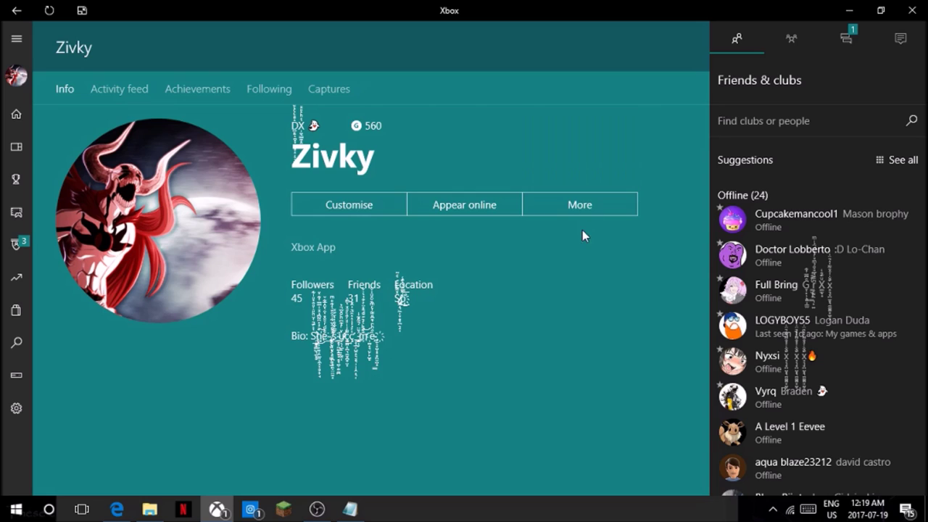